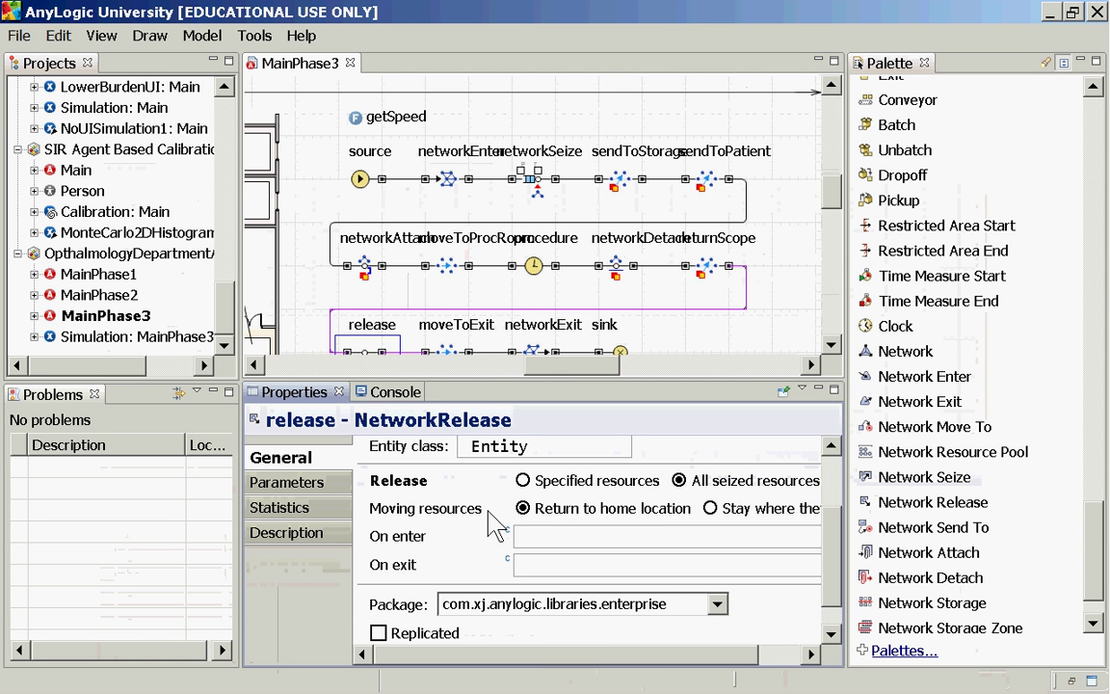
Step: Examine the sendToStorage block's resources to send, destination and resource settings in the MainPhase3 flowchart
{"action": "key", "text": "alt+Tab"}
{"action": "key", "text": "Escape"}
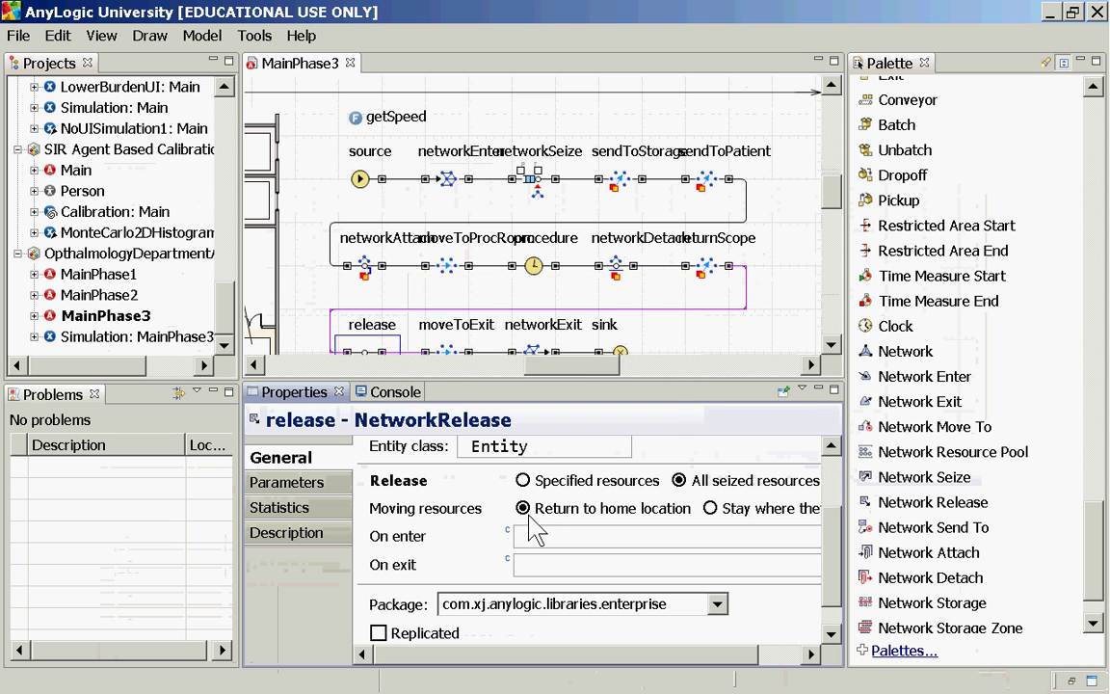
{"action": "left_click_drag", "start_coordinate": [556, 367], "coordinate": [519, 376]}
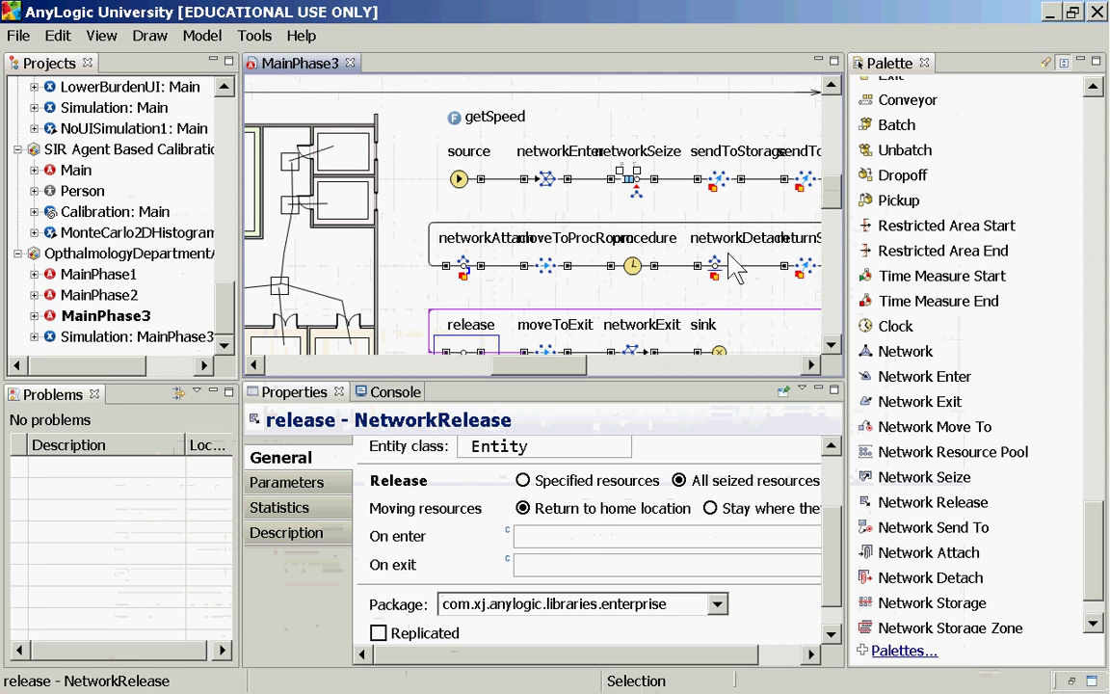
{"action": "left_click", "coordinate": [719, 179]}
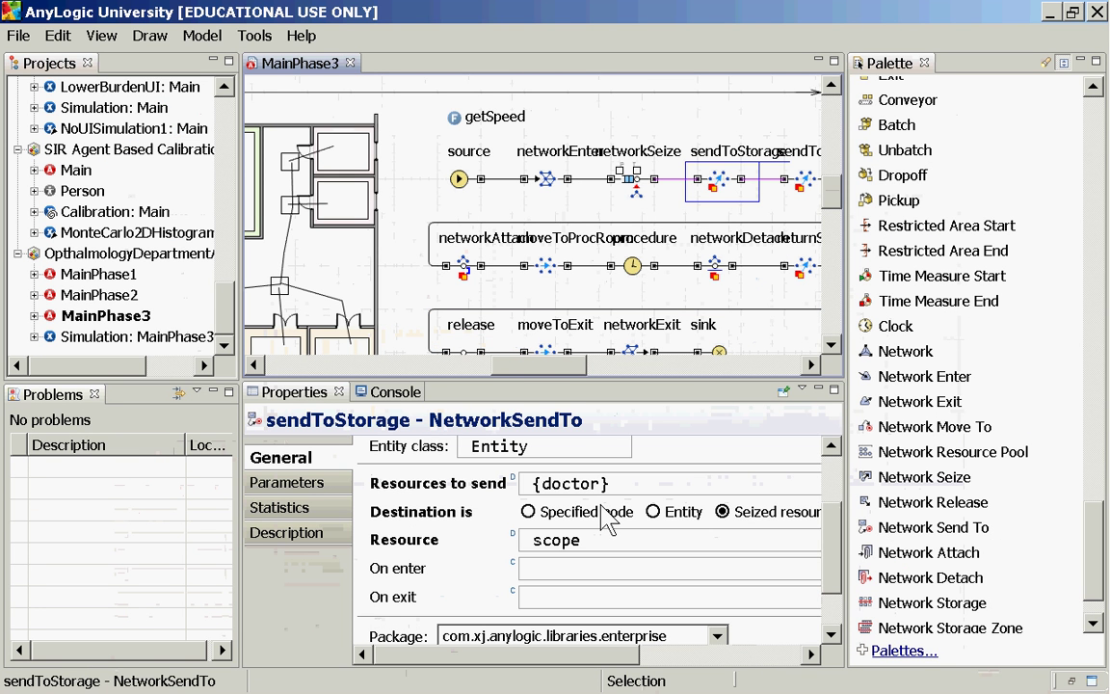
{"action": "left_click_drag", "start_coordinate": [675, 487], "coordinate": [525, 487]}
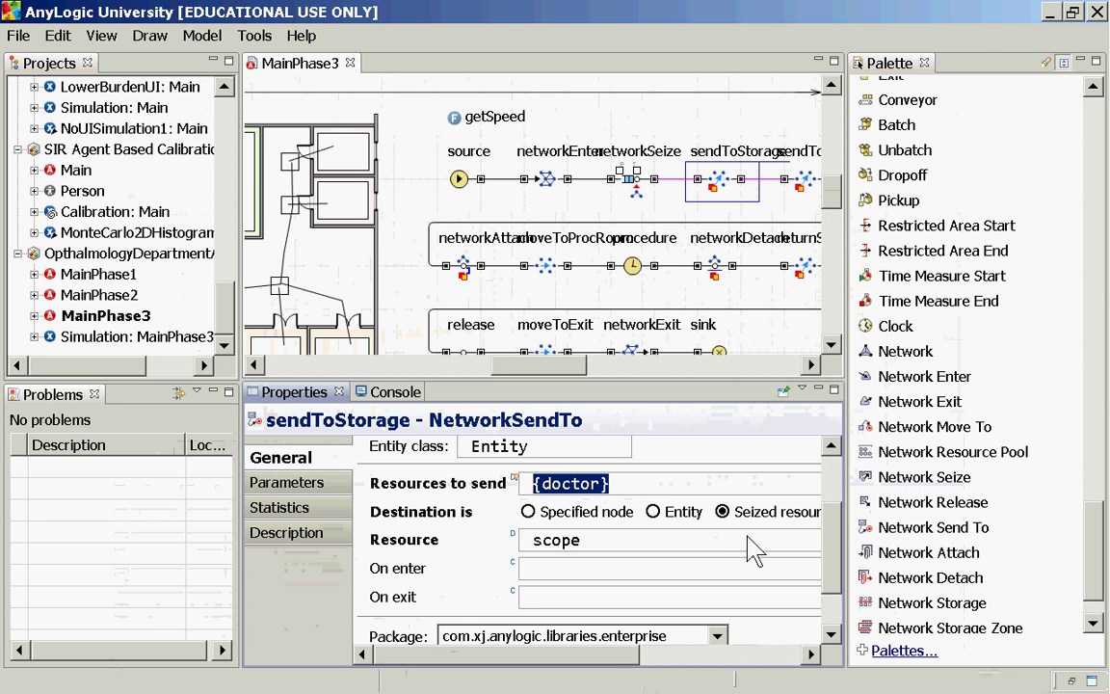
{"action": "left_click_drag", "start_coordinate": [612, 655], "coordinate": [679, 663]}
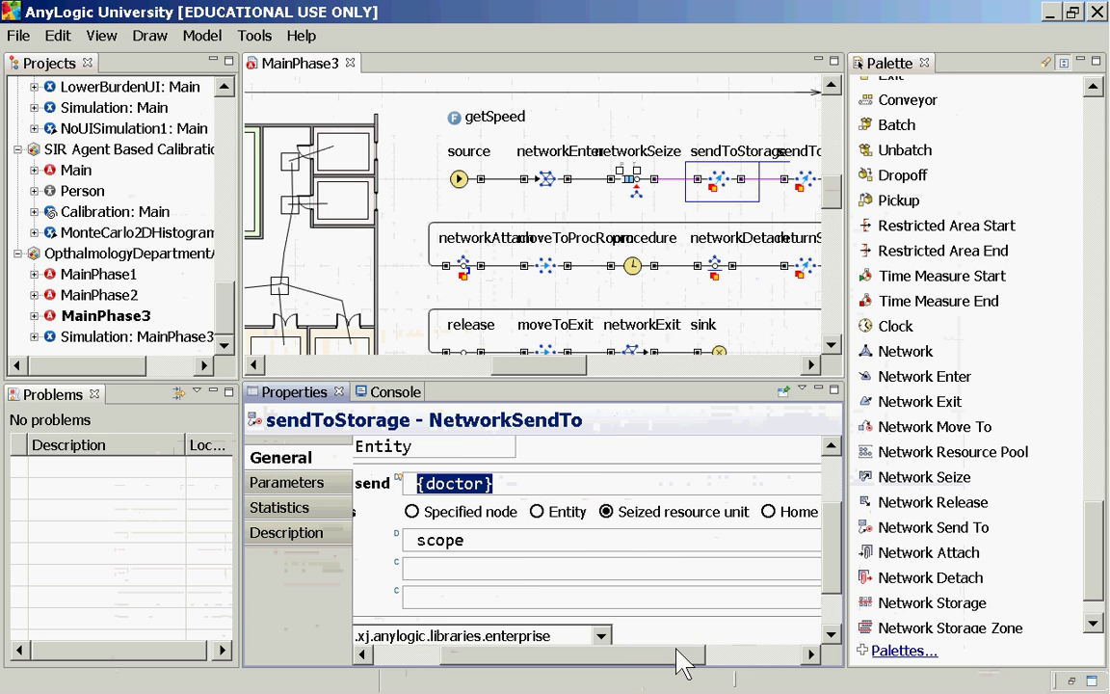
{"action": "double_click", "coordinate": [491, 546]}
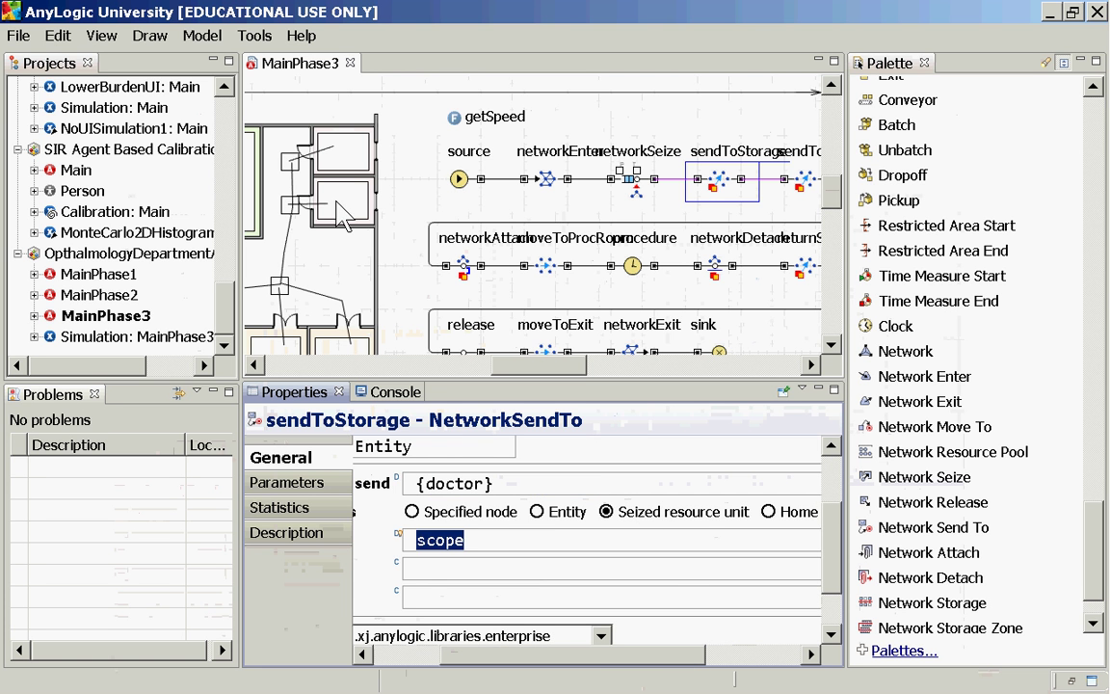
{"action": "key", "text": "alt+Tab"}
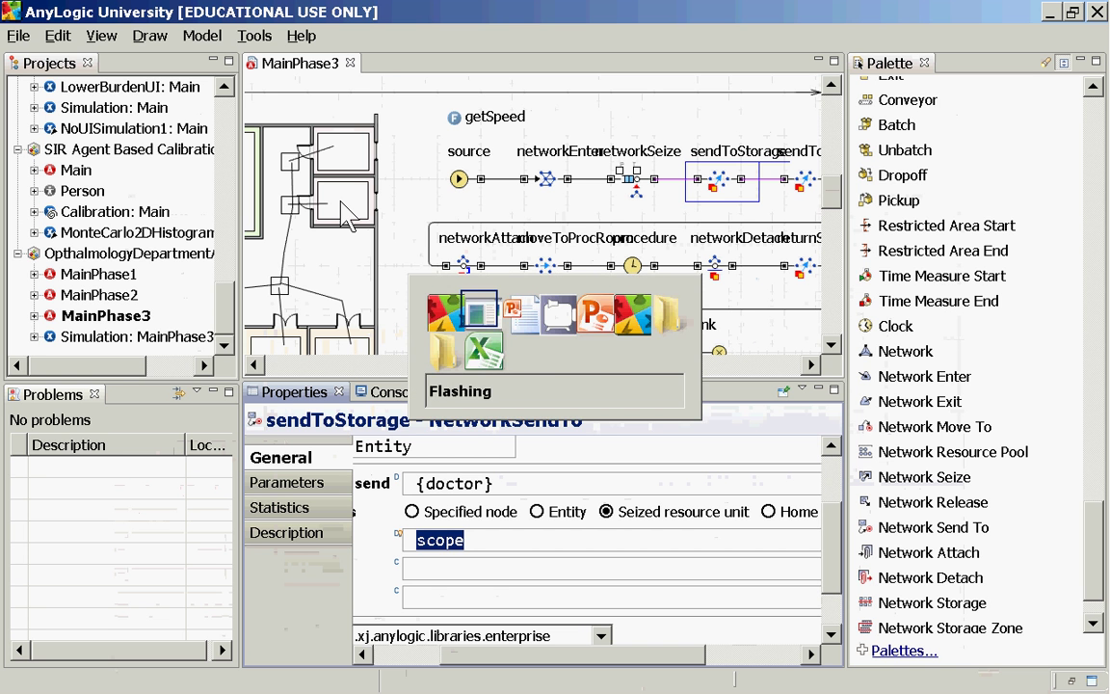
{"action": "key", "text": "alt+shift+Tab"}
{"action": "key", "text": "alt+Tab"}
{"action": "key", "text": "alt+Tab"}
{"action": "key", "text": "alt+Tab"}
{"action": "key", "text": "alt+Tab"}
{"action": "key", "text": "alt+Tab"}
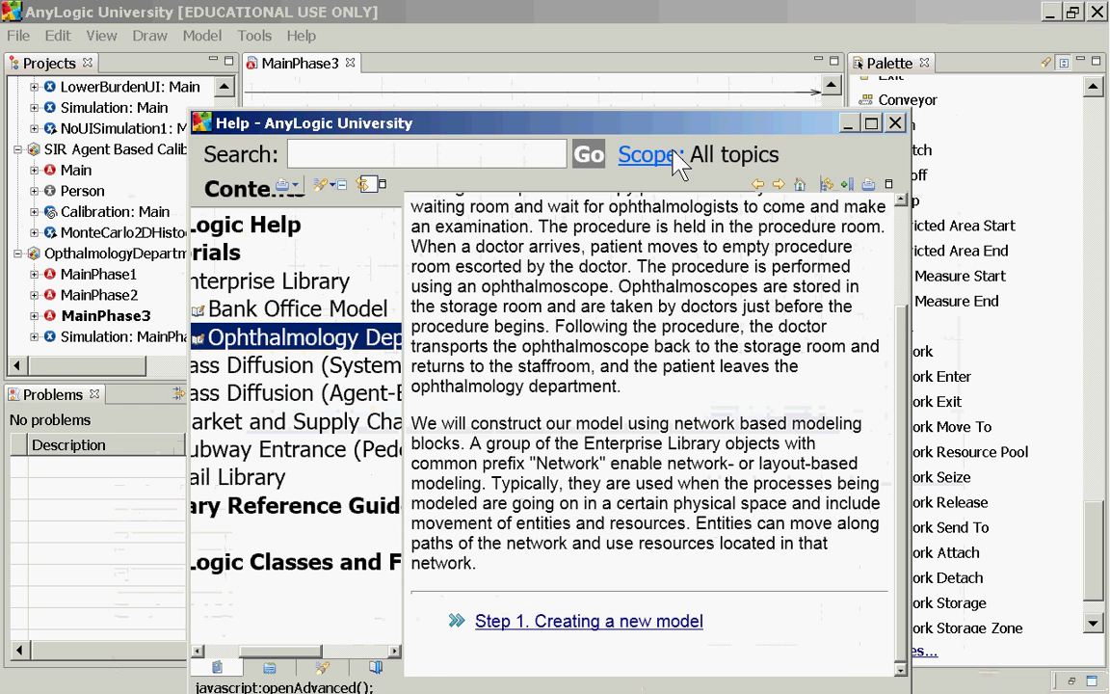
{"action": "key", "text": "alt+Tab"}
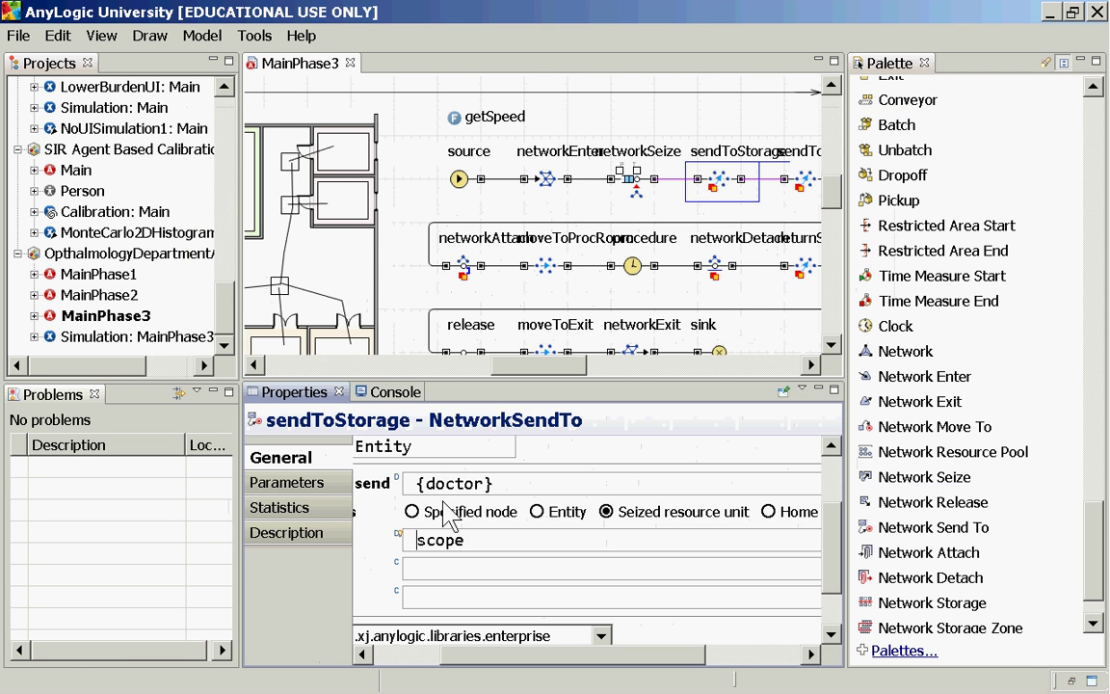
Step: Launch the ophthalmology model's Simulation experiment and run the model in its main view
{"action": "right_click", "coordinate": [101, 318]}
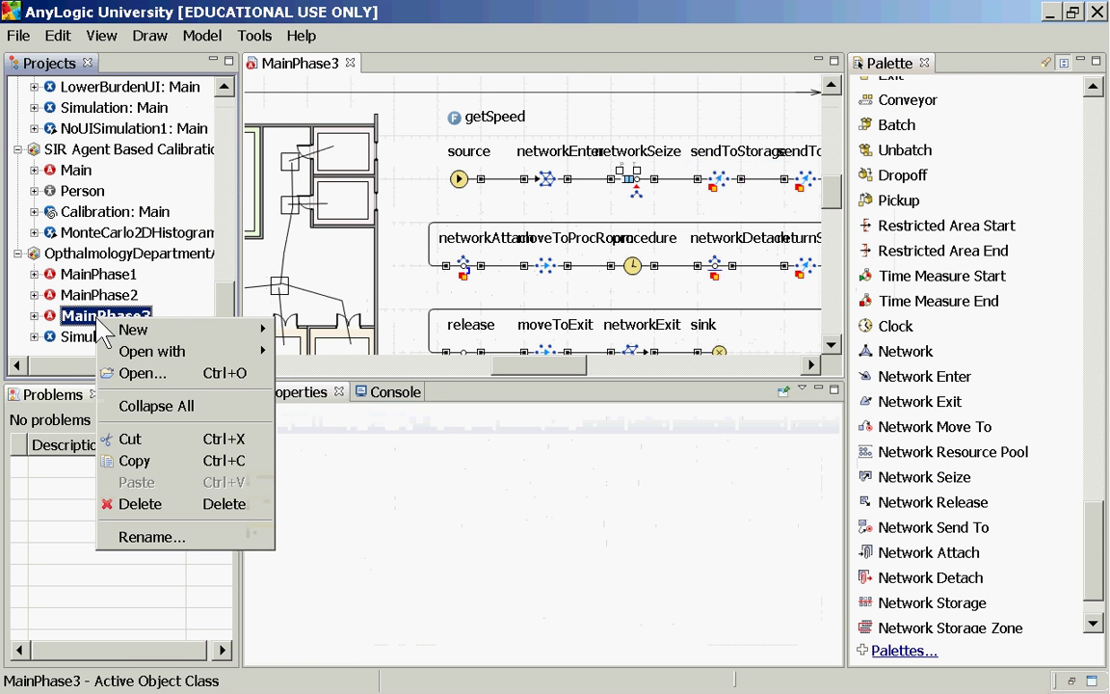
{"action": "left_click", "coordinate": [82, 352]}
{"action": "right_click", "coordinate": [77, 340]}
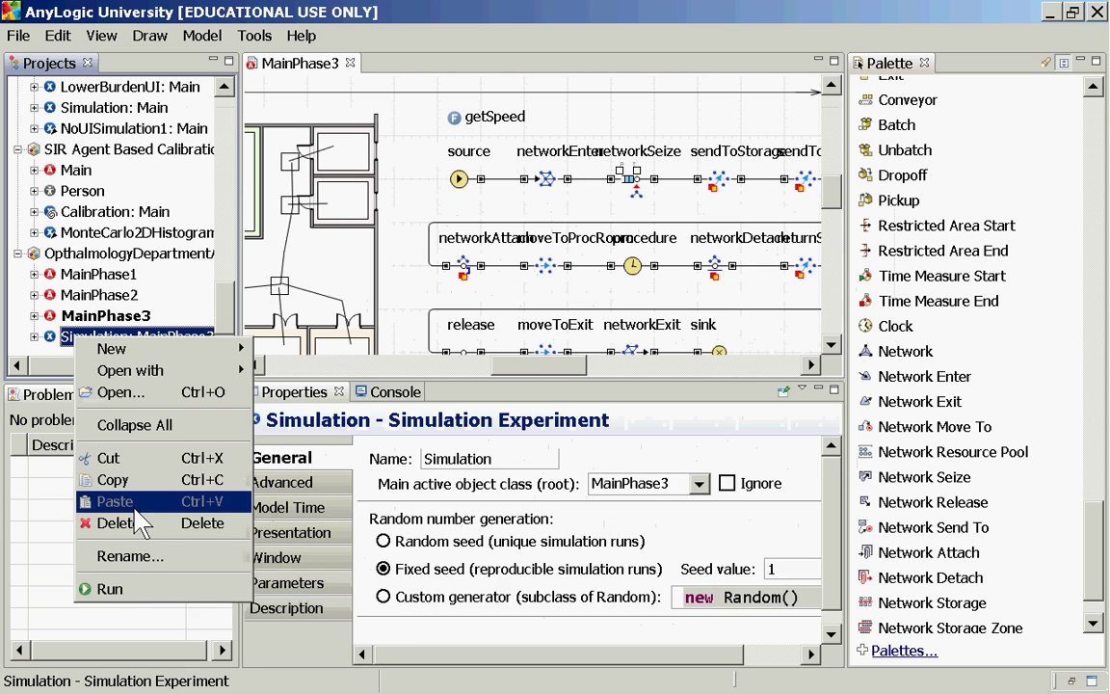
{"action": "left_click", "coordinate": [140, 590]}
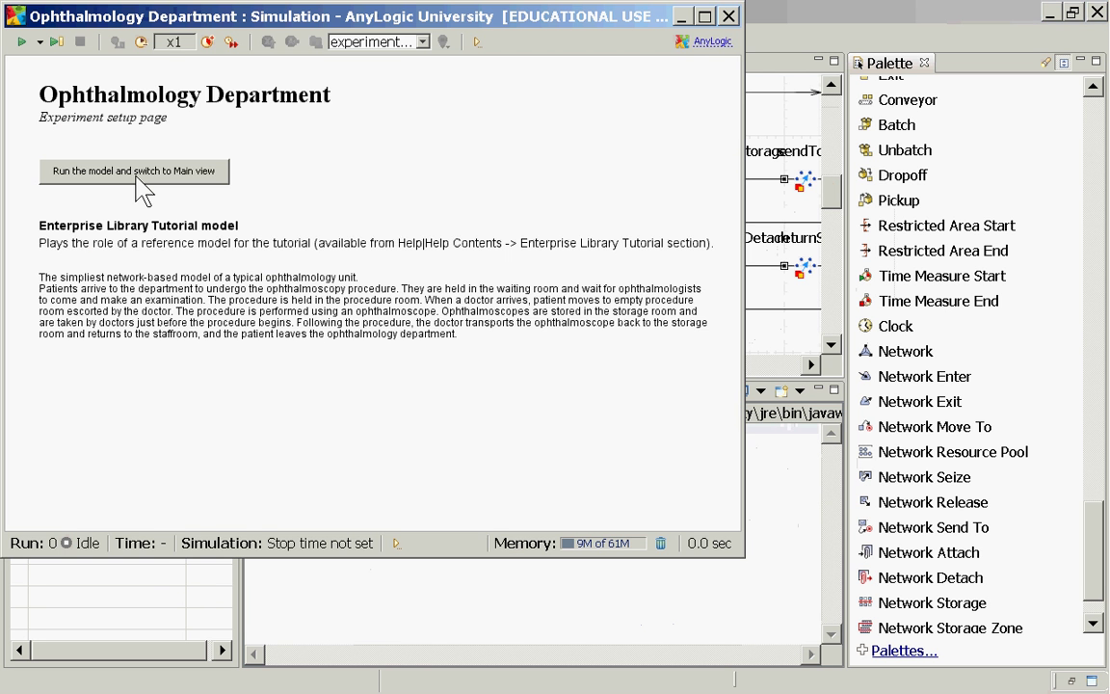
{"action": "left_click", "coordinate": [136, 177]}
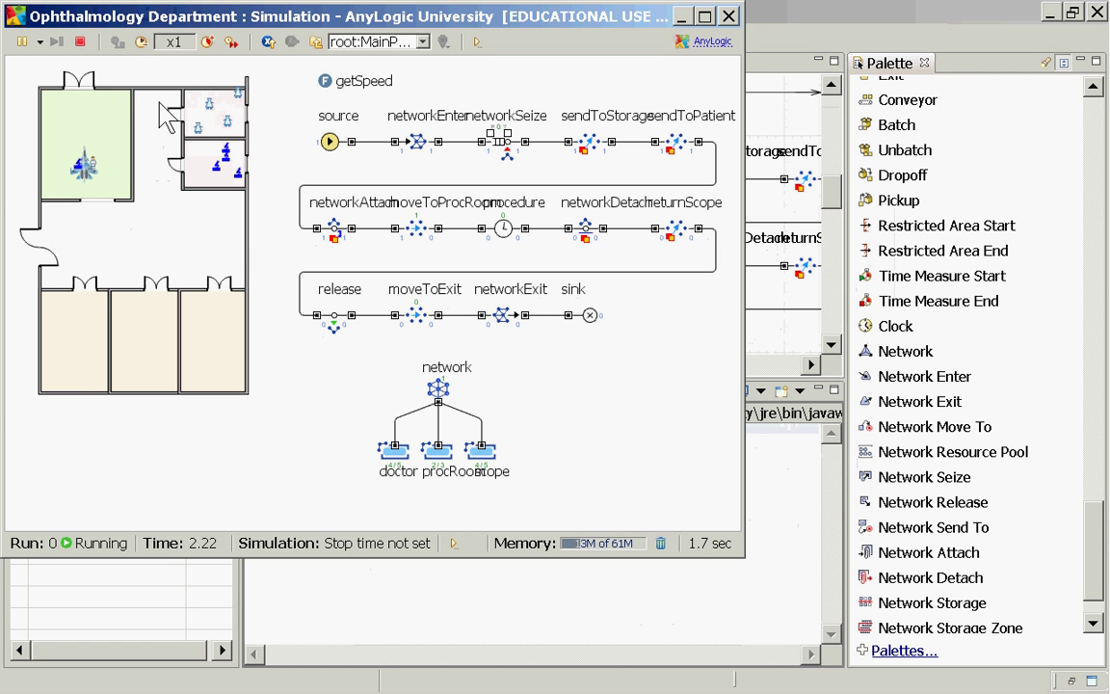
Step: Stop the current simulation run, run the model once more, and close the simulation window
{"action": "left_click", "coordinate": [33, 49]}
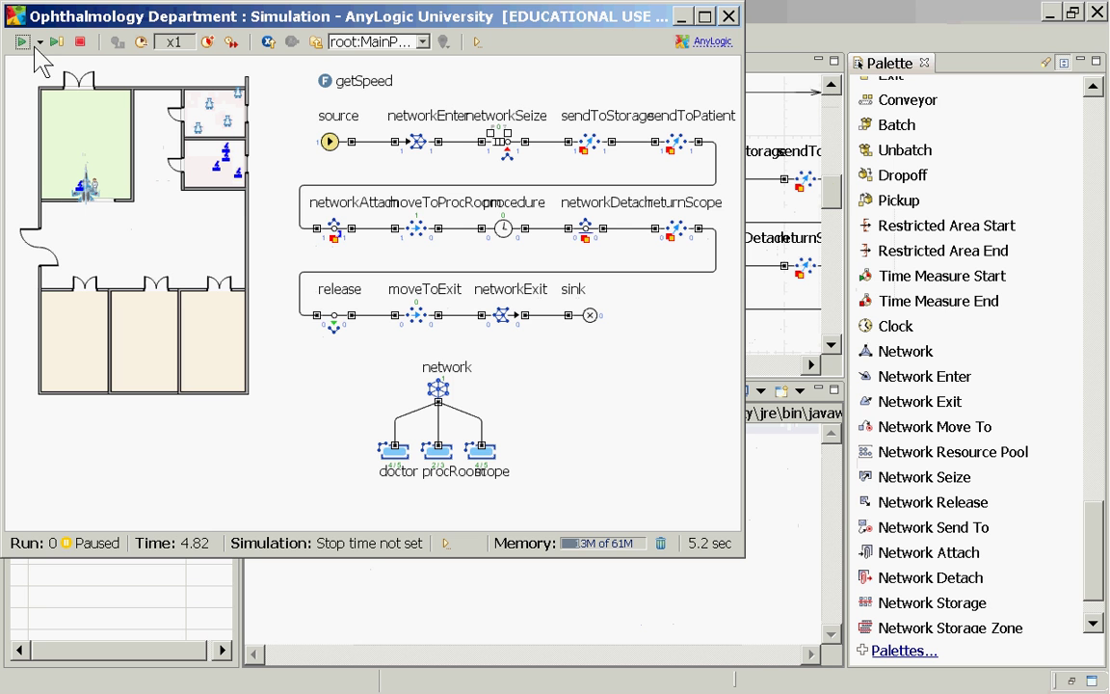
{"action": "left_click", "coordinate": [80, 42]}
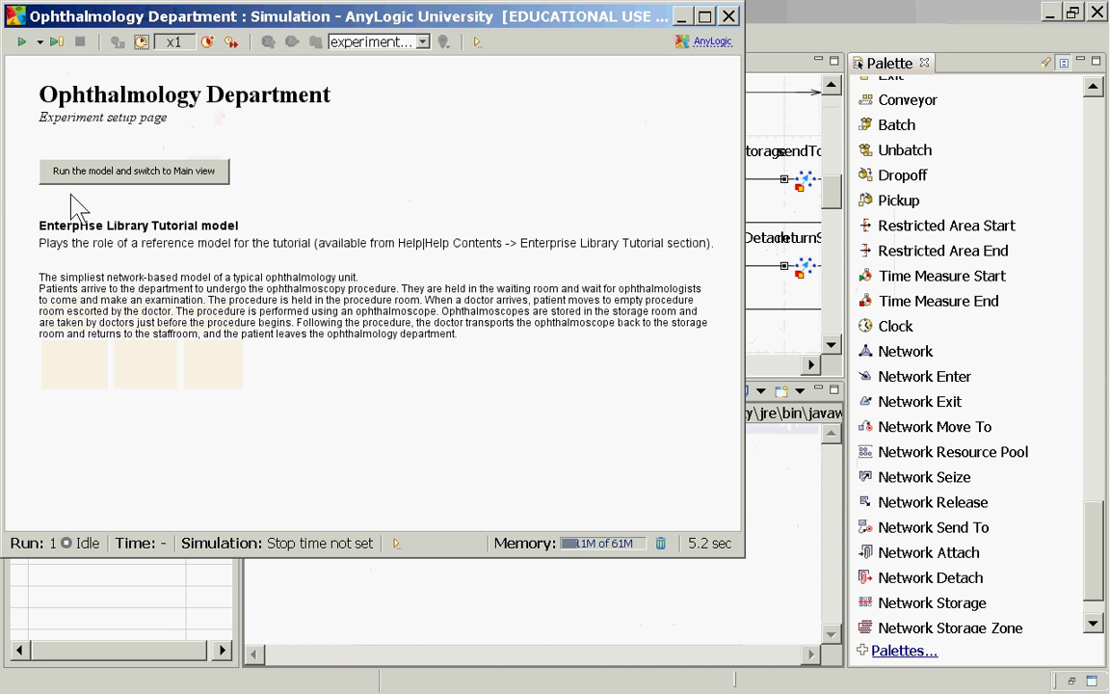
{"action": "left_click", "coordinate": [21, 42]}
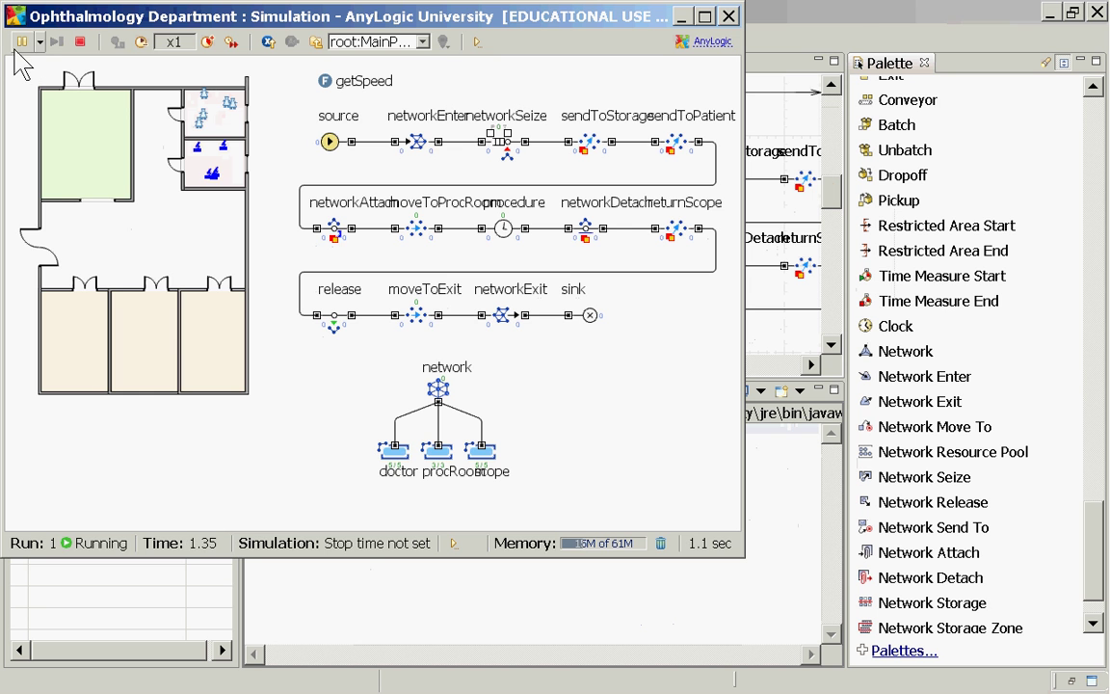
{"action": "left_click", "coordinate": [729, 17]}
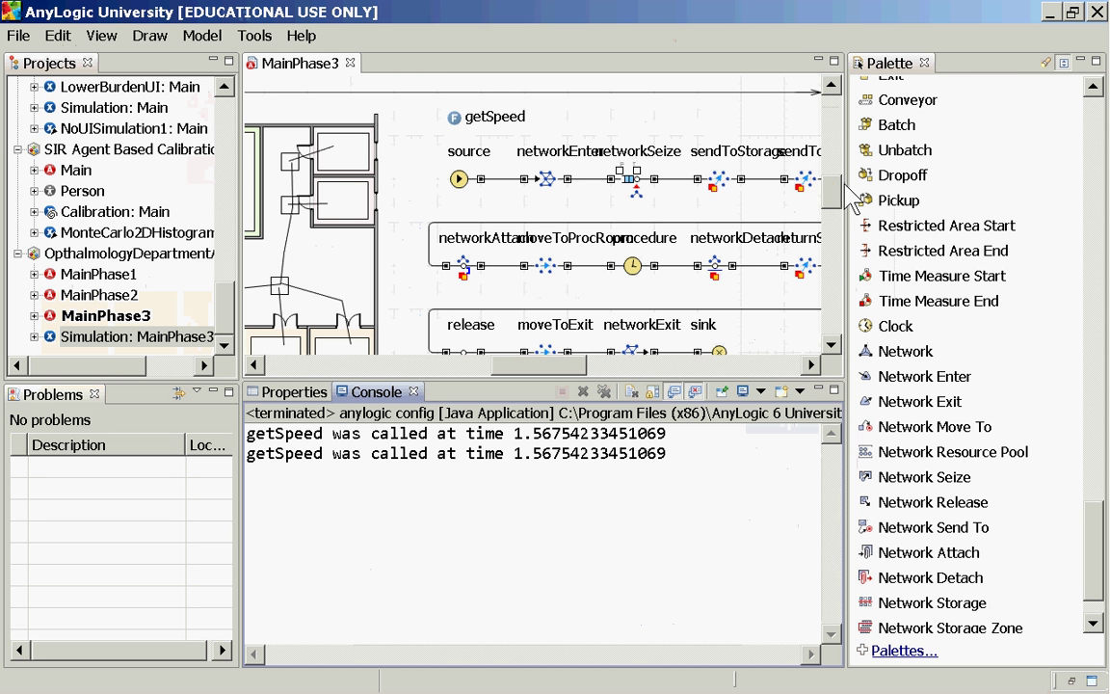
Step: Examine the idle and busy unit animation shapes of the doctor resource pool under the network block
{"action": "left_click", "coordinate": [829, 203]}
{"action": "left_click_drag", "start_coordinate": [829, 203], "coordinate": [833, 262]}
{"action": "left_click", "coordinate": [523, 262]}
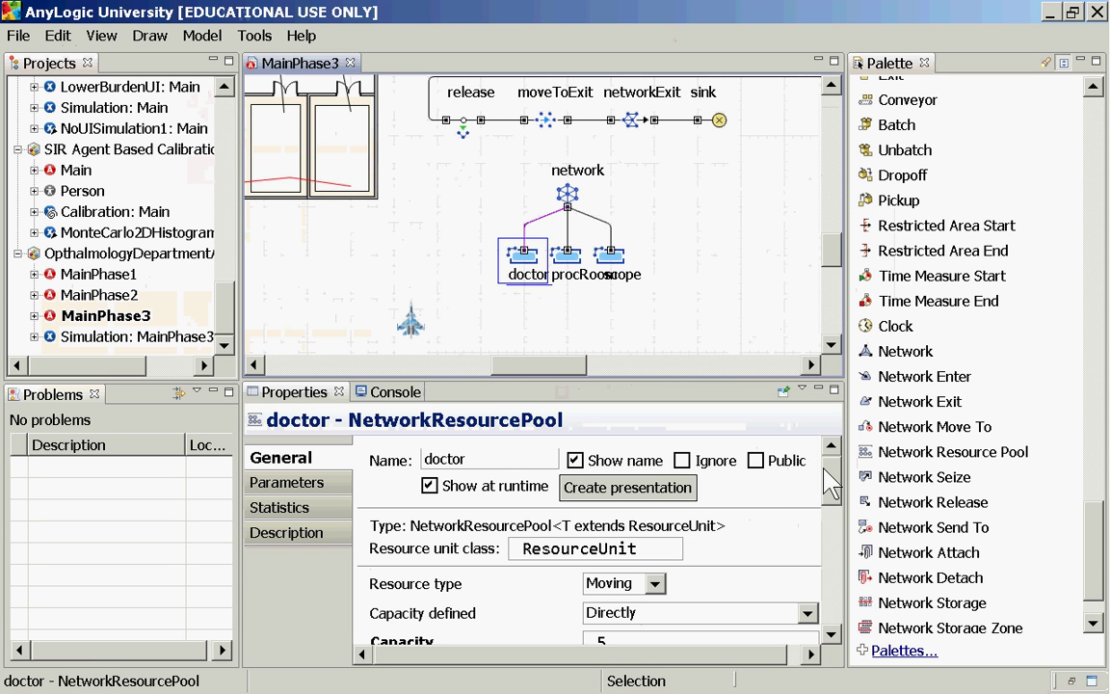
{"action": "left_click_drag", "start_coordinate": [826, 473], "coordinate": [833, 569]}
{"action": "left_click", "coordinate": [713, 504]}
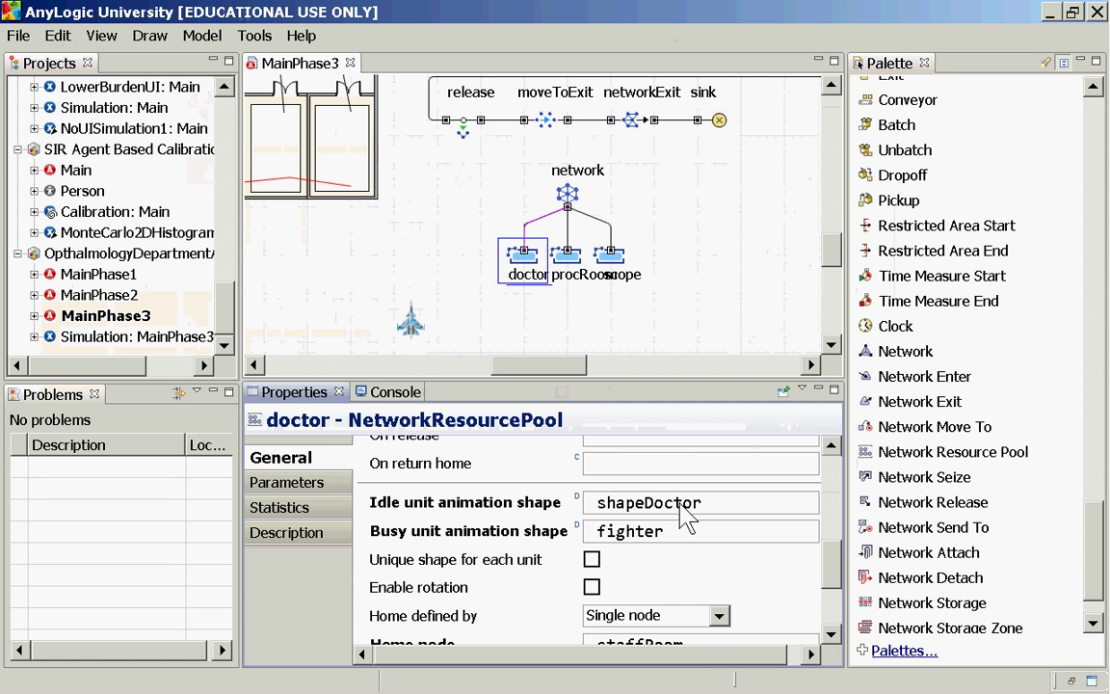
{"action": "left_click_drag", "start_coordinate": [714, 503], "coordinate": [594, 515]}
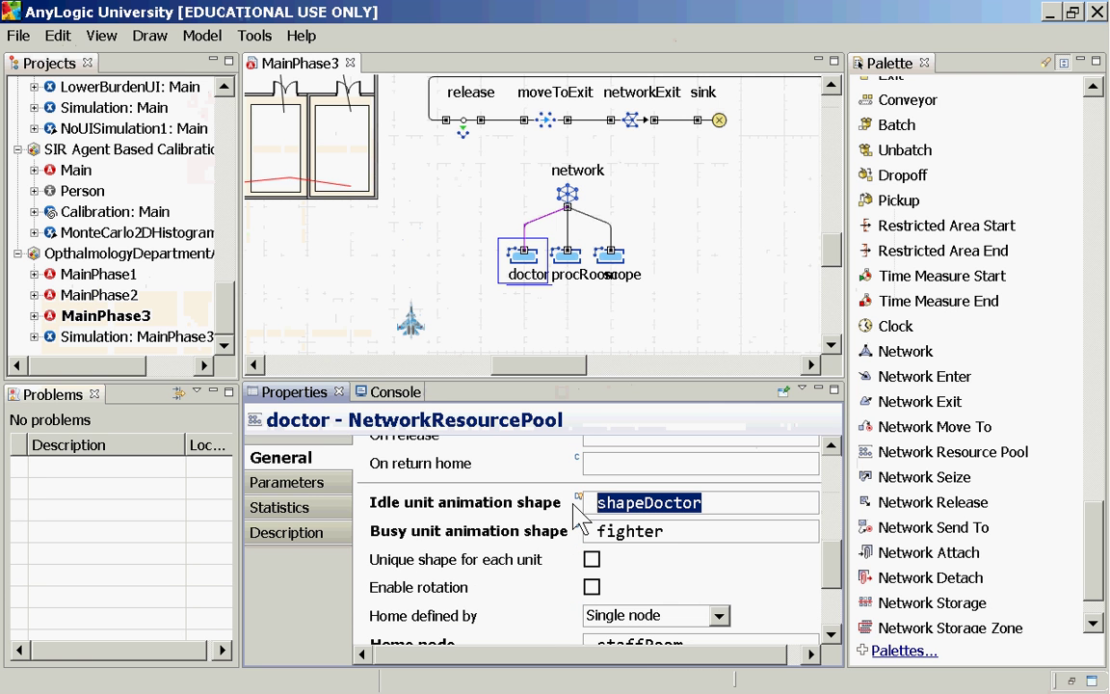
{"action": "left_click_drag", "start_coordinate": [667, 531], "coordinate": [559, 535]}
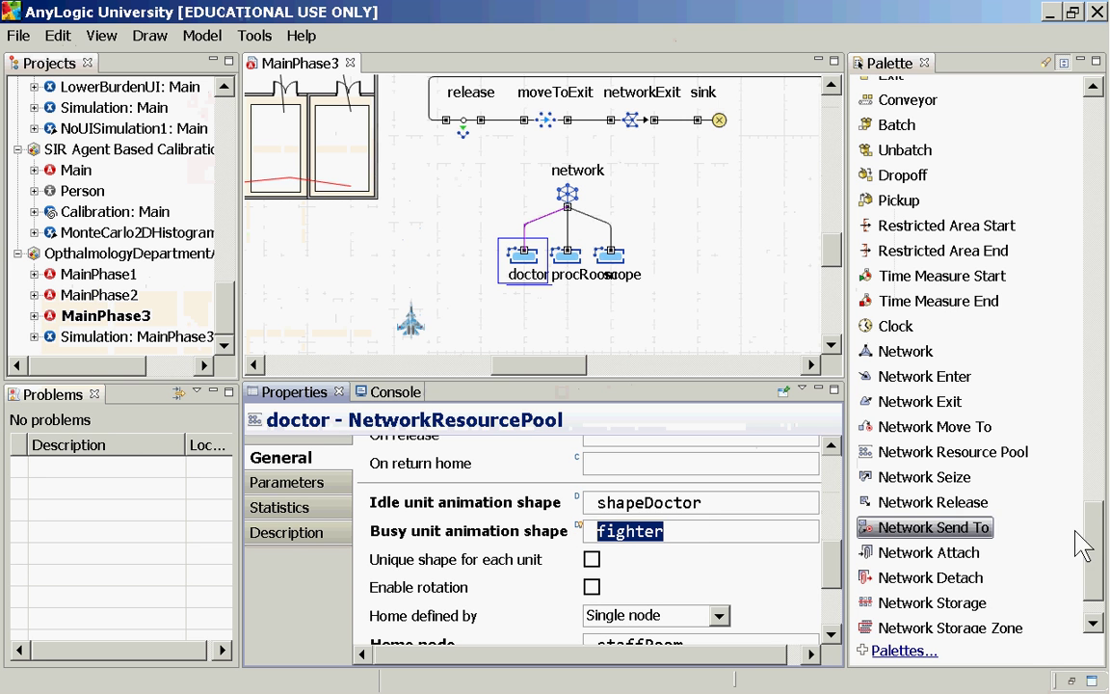
Step: Add the Pictures library to the palette
{"action": "mouse_move", "coordinate": [1107, 545]}
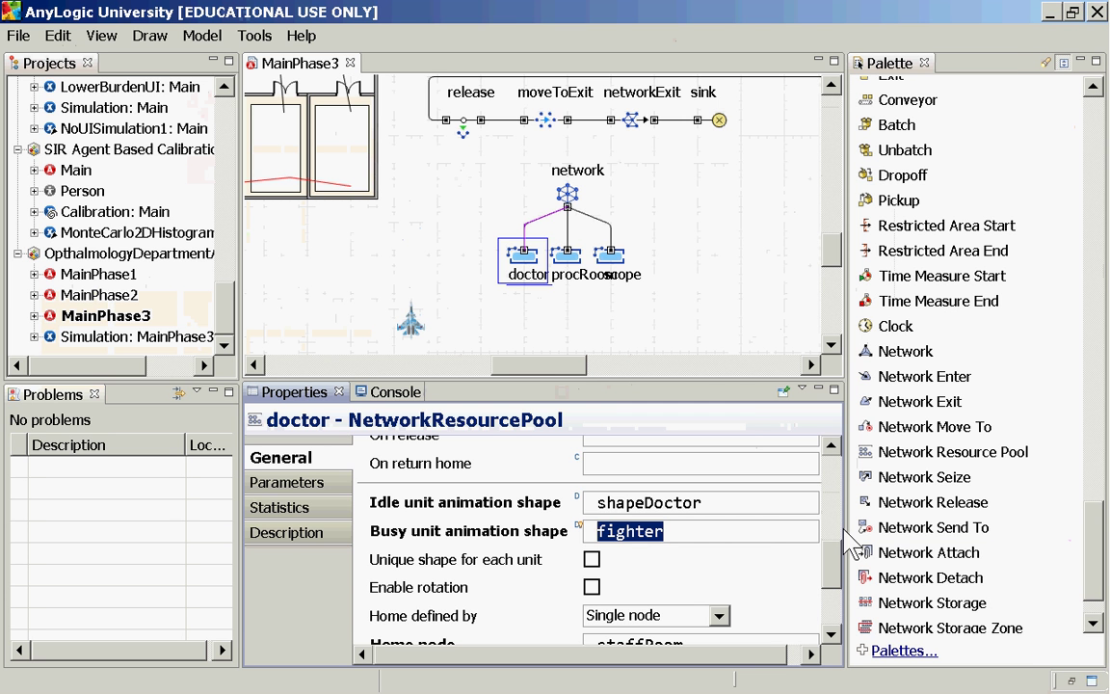
{"action": "left_click_drag", "start_coordinate": [1094, 535], "coordinate": [1068, 185]}
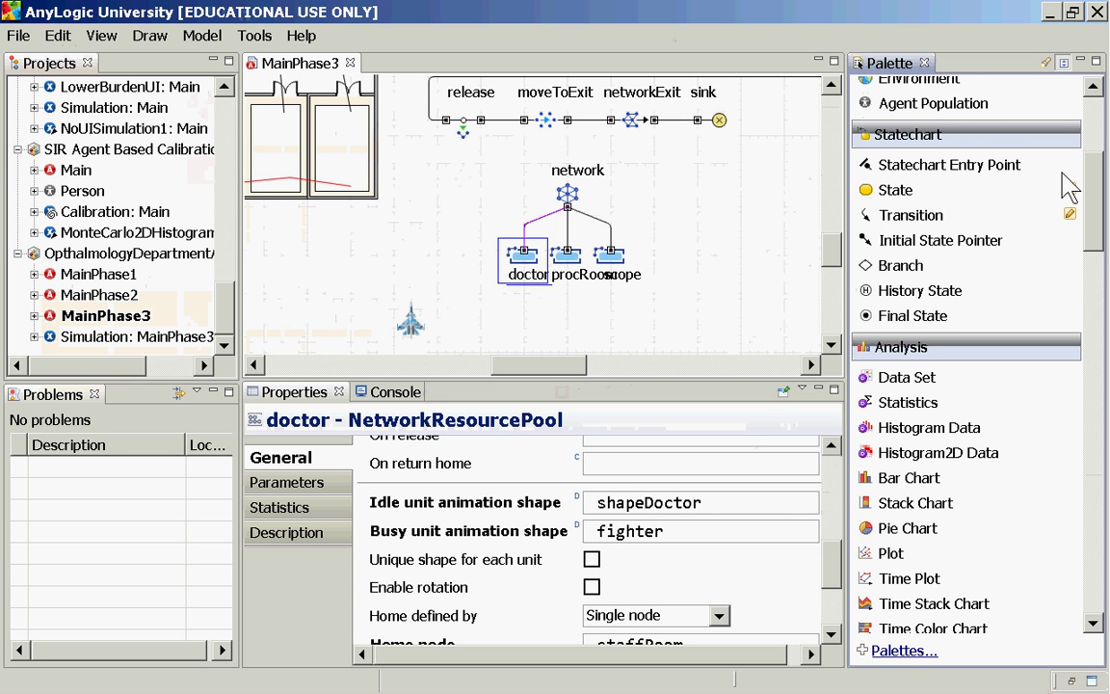
{"action": "left_click_drag", "start_coordinate": [1068, 185], "coordinate": [1068, 183]}
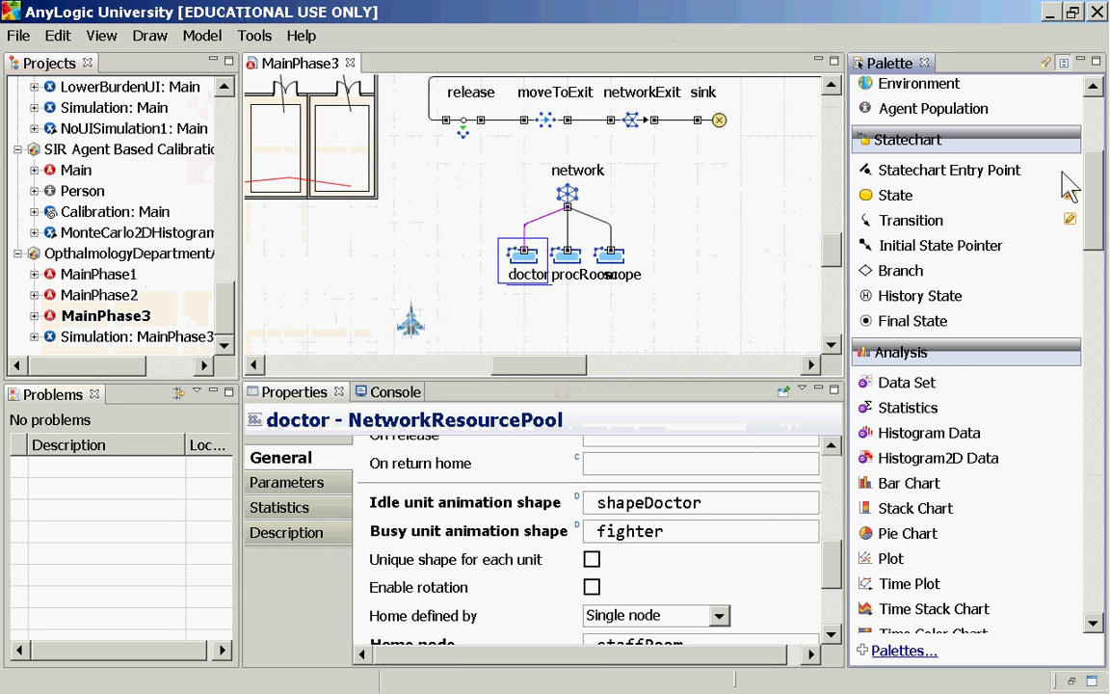
{"action": "scroll", "coordinate": [1070, 186], "scroll_direction": "down", "scroll_amount": 1}
{"action": "scroll", "coordinate": [1070, 181], "scroll_direction": "up", "scroll_amount": 3}
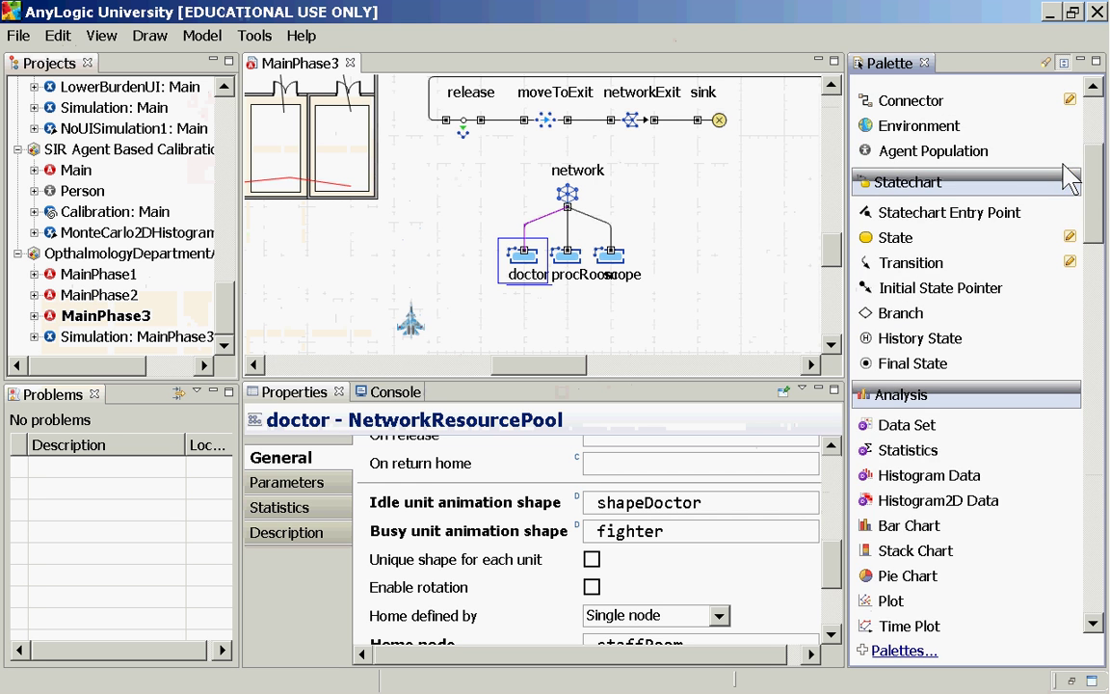
{"action": "scroll", "coordinate": [1068, 154], "scroll_direction": "up", "scroll_amount": 3}
{"action": "scroll", "coordinate": [1066, 140], "scroll_direction": "down", "scroll_amount": 10}
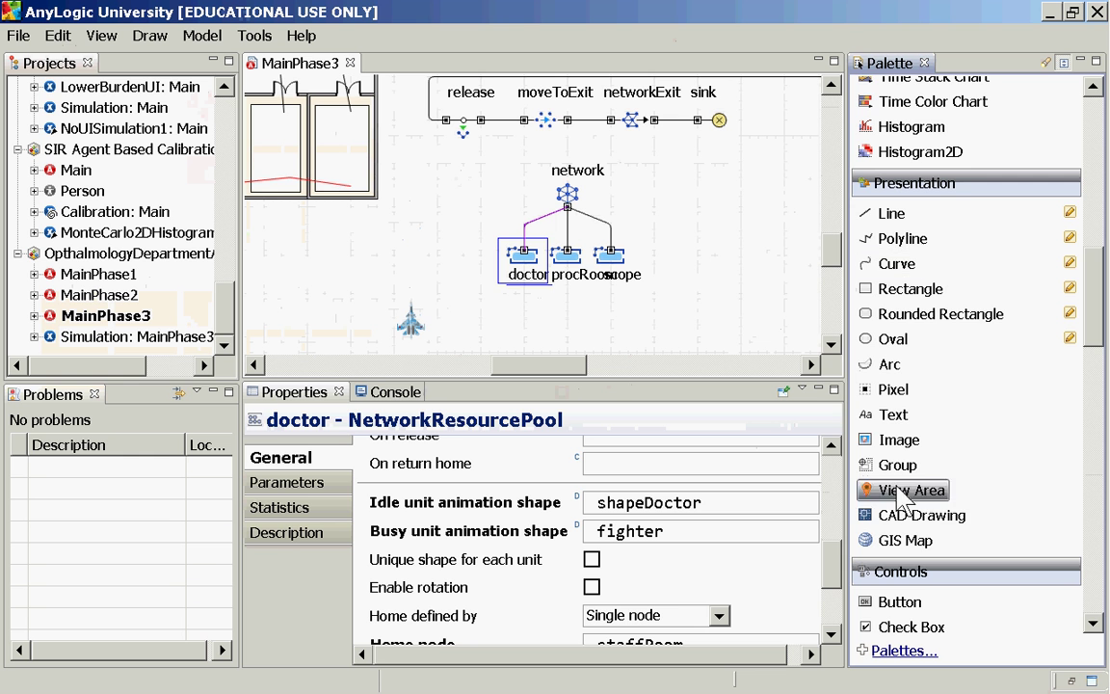
{"action": "left_click_drag", "start_coordinate": [1098, 298], "coordinate": [1099, 598]}
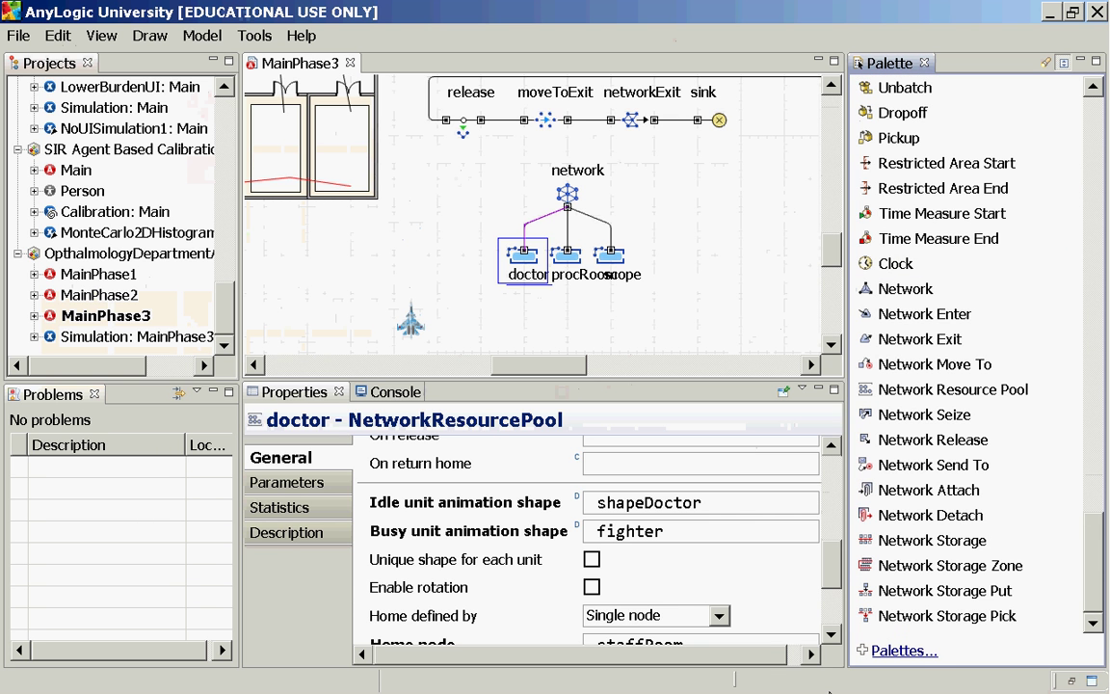
{"action": "left_click", "coordinate": [921, 651]}
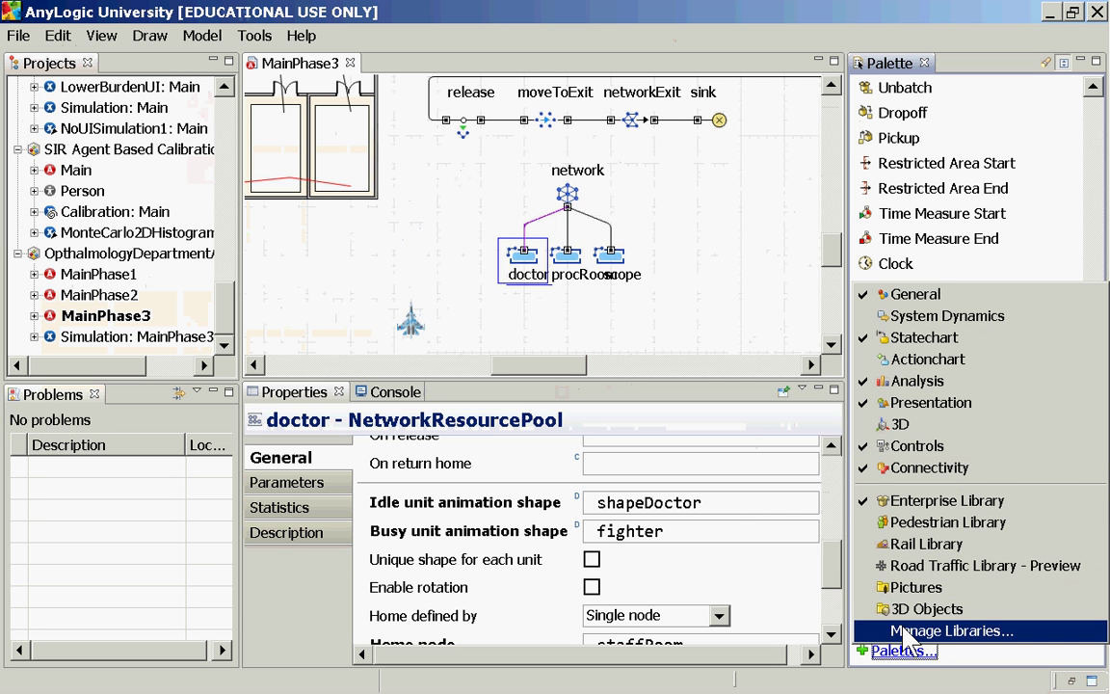
{"action": "left_click", "coordinate": [901, 588]}
{"action": "scroll", "coordinate": [1099, 487], "scroll_direction": "down", "scroll_amount": 1}
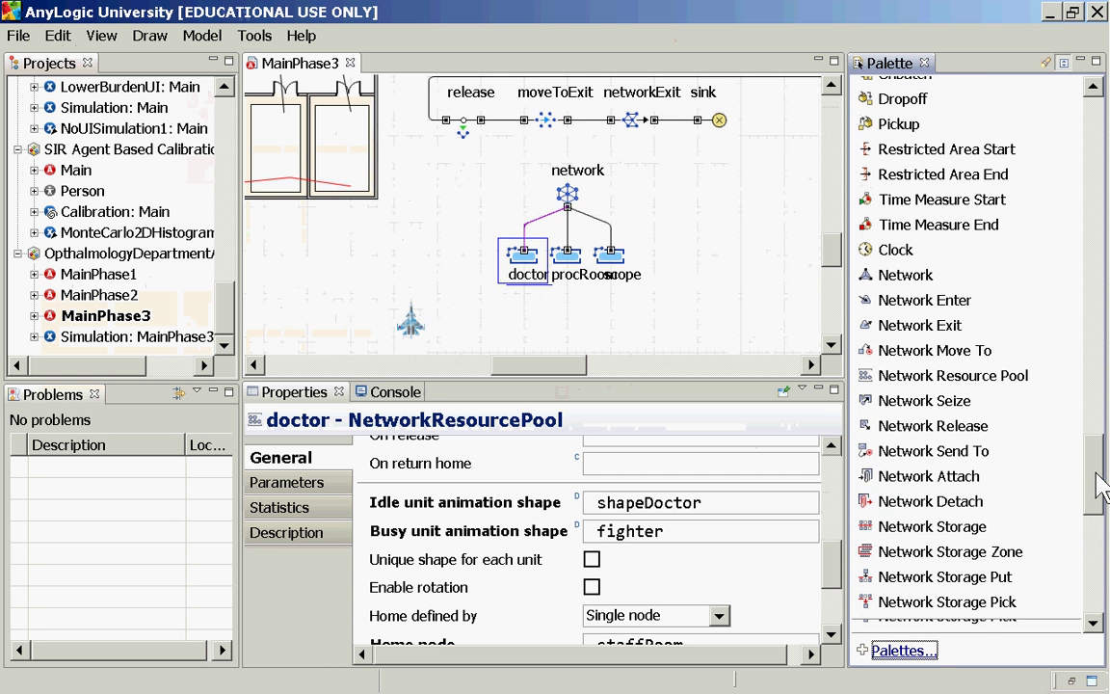
Step: Place a Doctor picture on the MainPhase3 canvas, above the fighter jet and beside the doctor resource pool
{"action": "left_click_drag", "start_coordinate": [1099, 487], "coordinate": [1098, 564]}
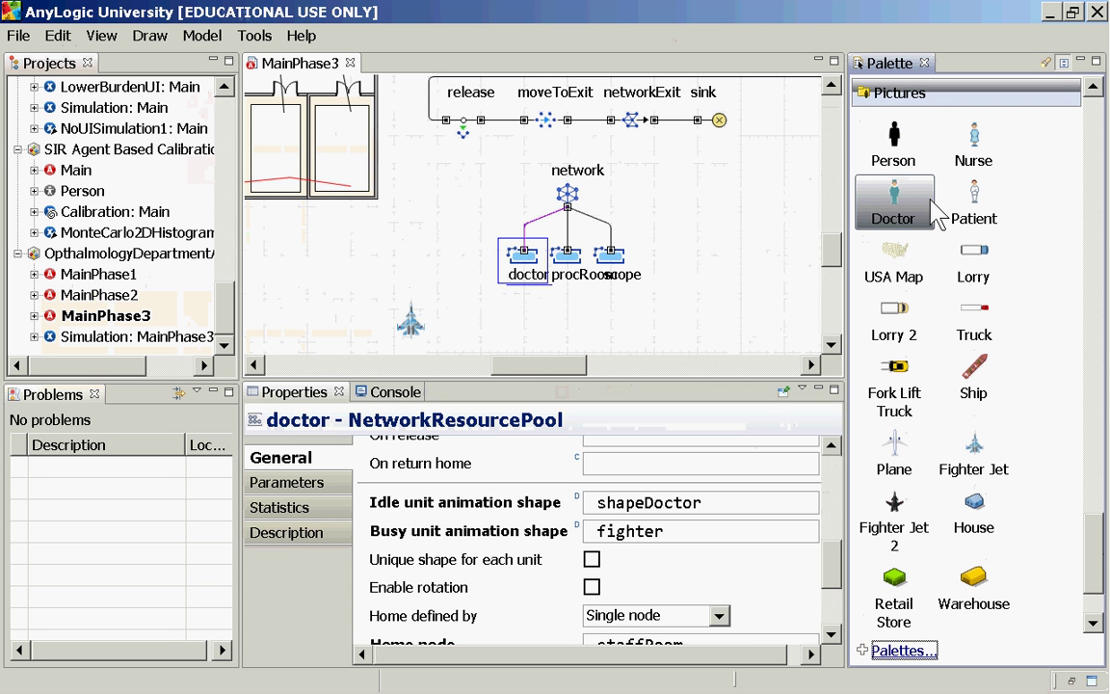
{"action": "left_click_drag", "start_coordinate": [914, 205], "coordinate": [432, 268]}
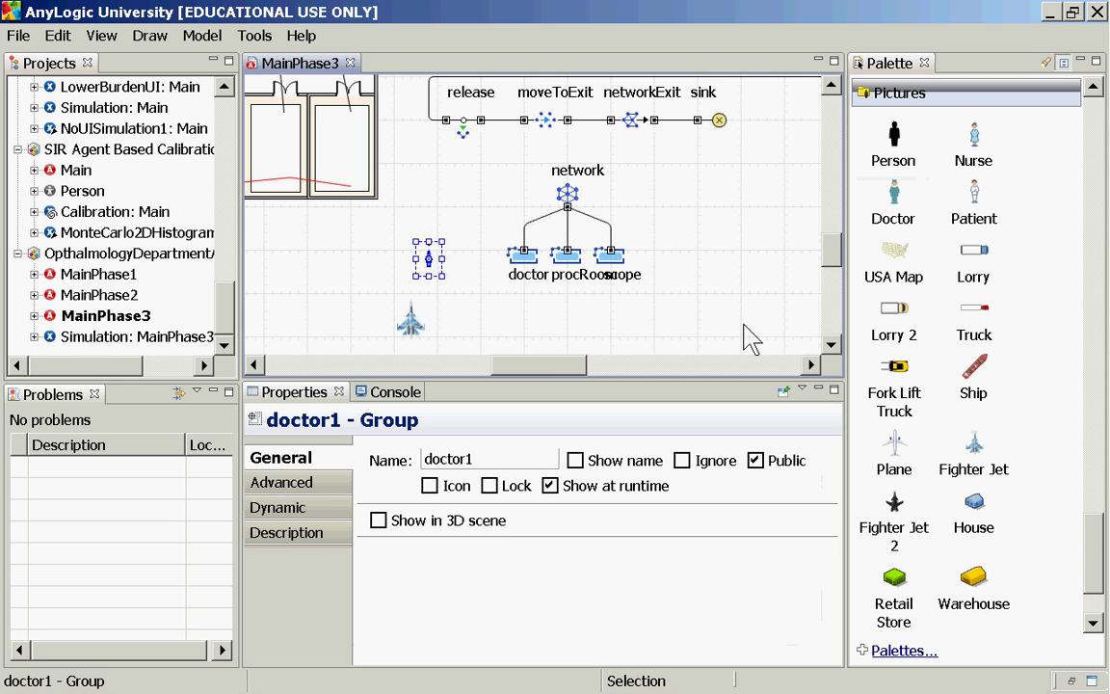
{"action": "left_click", "coordinate": [110, 338]}
{"action": "double_click", "coordinate": [114, 338]}
{"action": "double_click", "coordinate": [69, 316]}
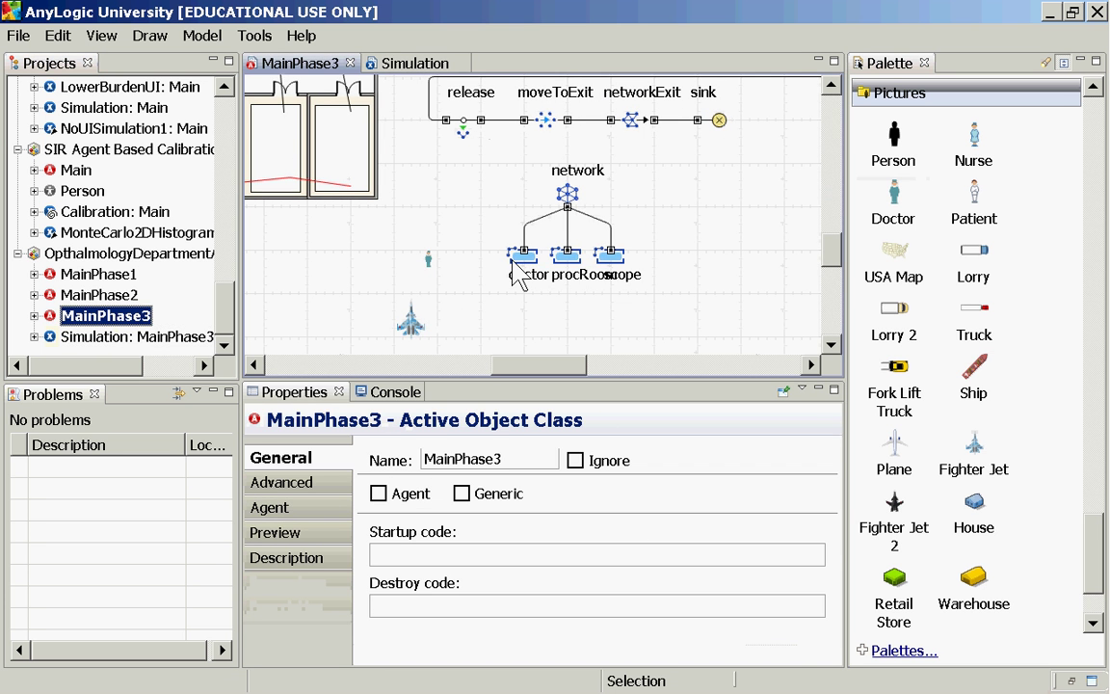
Step: Set the doctor resource pool's busy unit animation shape to doctor1
{"action": "left_click", "coordinate": [515, 270]}
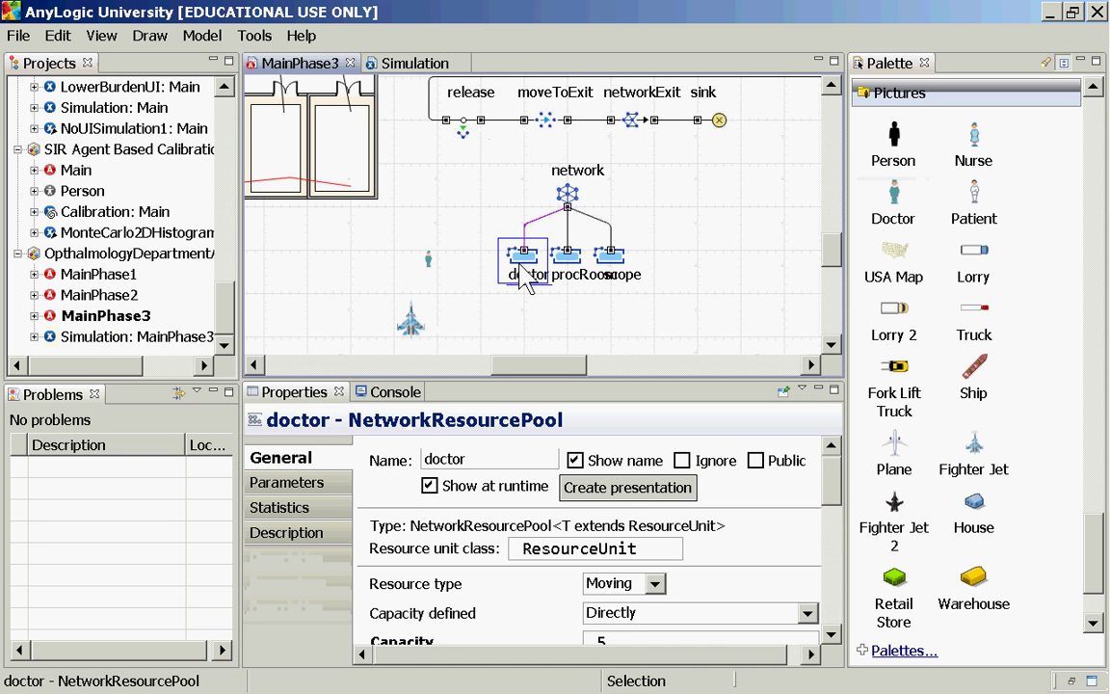
{"action": "left_click_drag", "start_coordinate": [837, 462], "coordinate": [800, 560]}
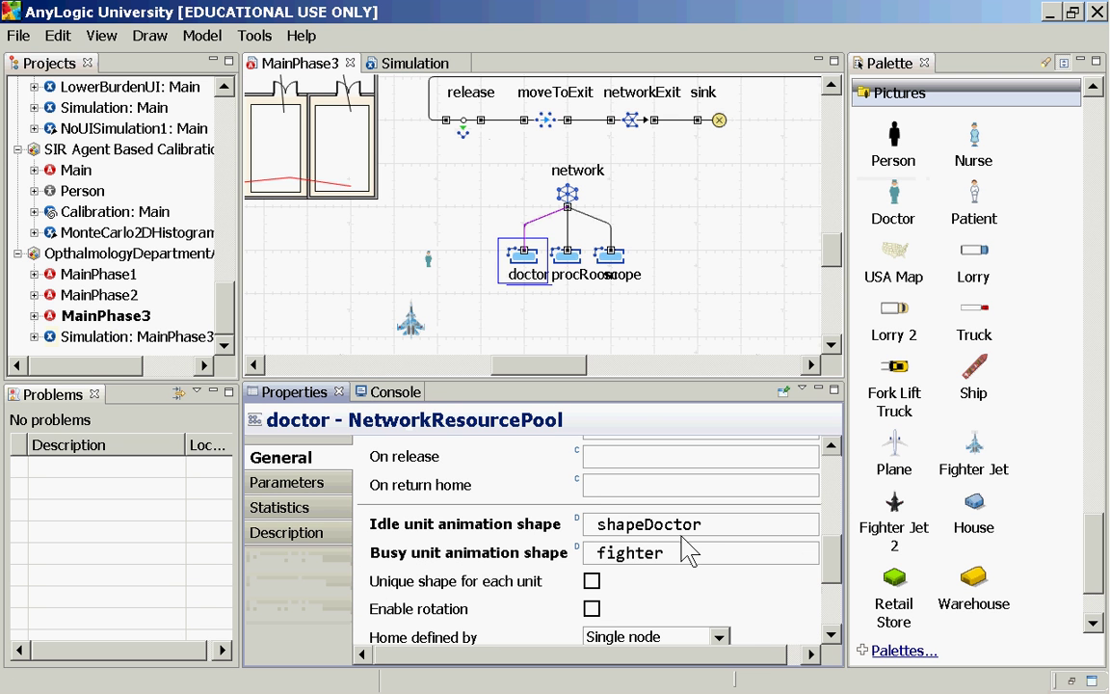
{"action": "left_click_drag", "start_coordinate": [617, 553], "coordinate": [729, 550]}
{"action": "type", "text": "doctor1"}
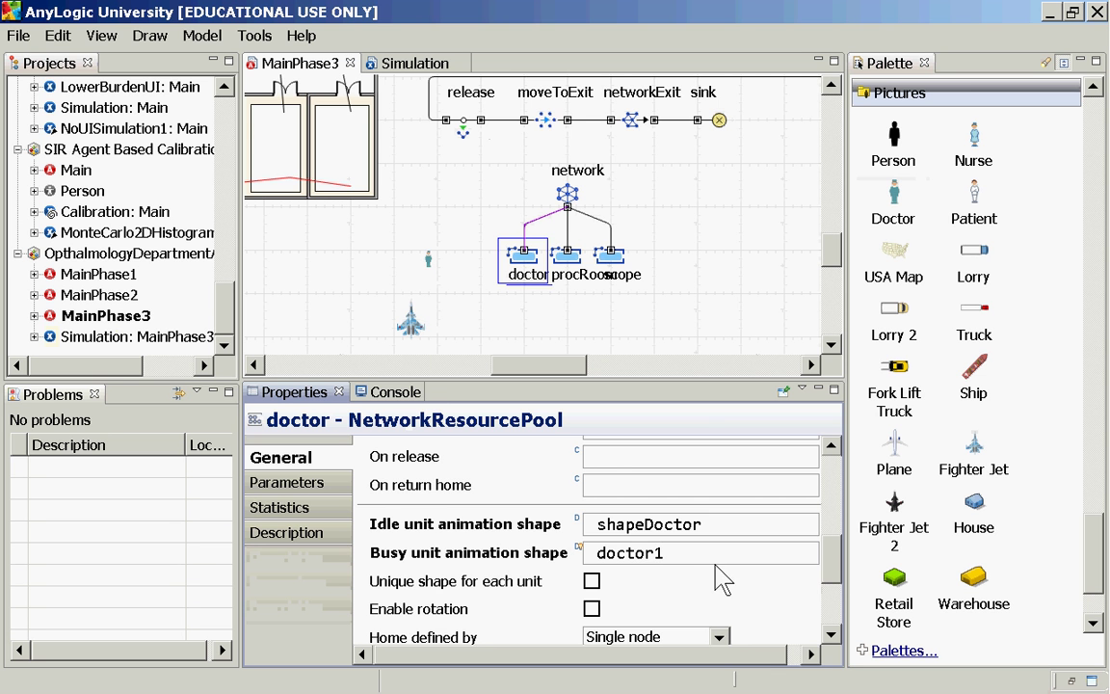
Step: Set the doctor resource pool's speed to 10
{"action": "mouse_move", "coordinate": [833, 550]}
{"action": "left_mouse_down"}
{"action": "mouse_move", "coordinate": [837, 579]}
{"action": "mouse_move", "coordinate": [836, 516]}
{"action": "mouse_move", "coordinate": [840, 549]}
{"action": "left_mouse_up"}
{"action": "scroll", "coordinate": [836, 520], "scroll_direction": "down", "scroll_amount": 1}
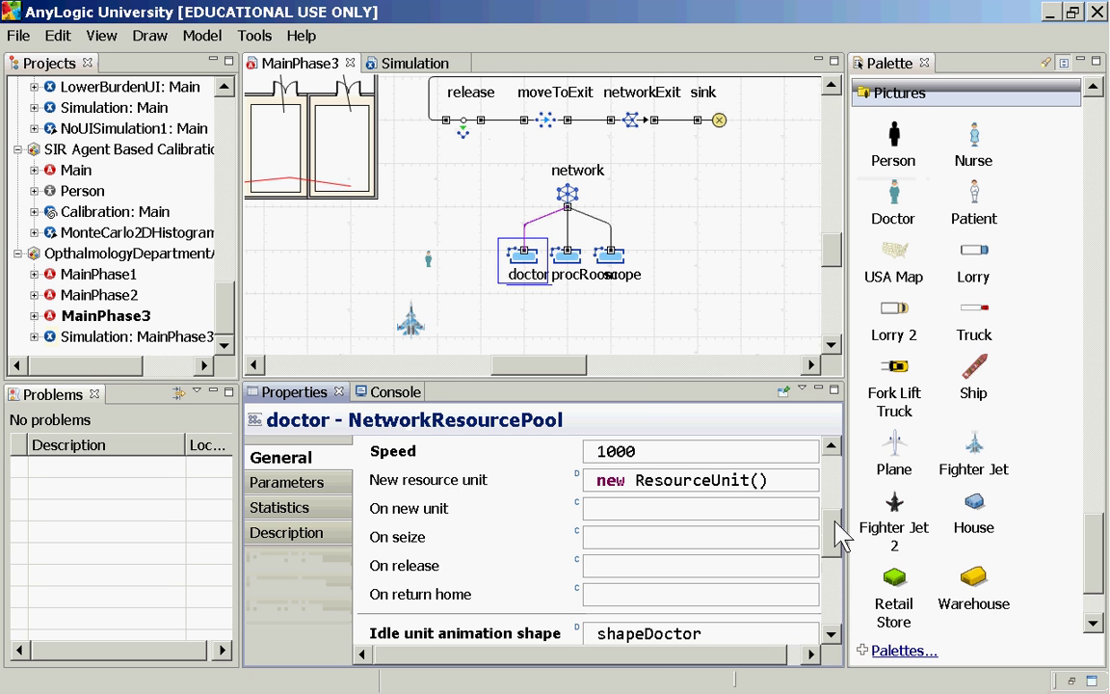
{"action": "left_click", "coordinate": [640, 386]}
{"action": "left_click_drag", "start_coordinate": [637, 329], "coordinate": [638, 319]}
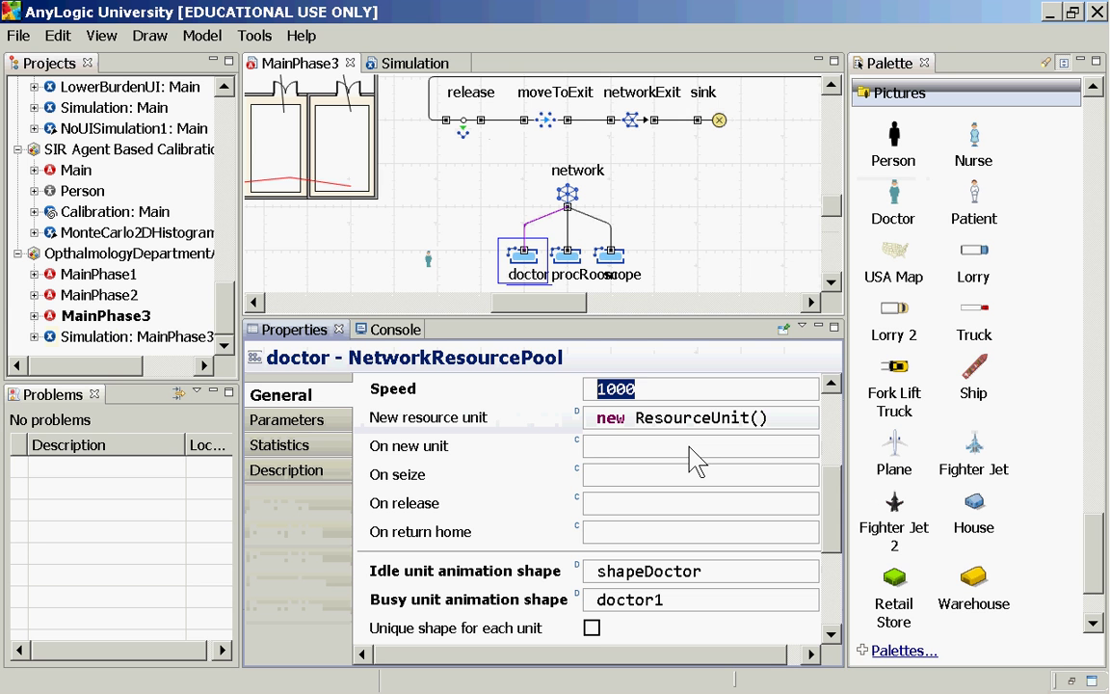
{"action": "type", "text": "10"}
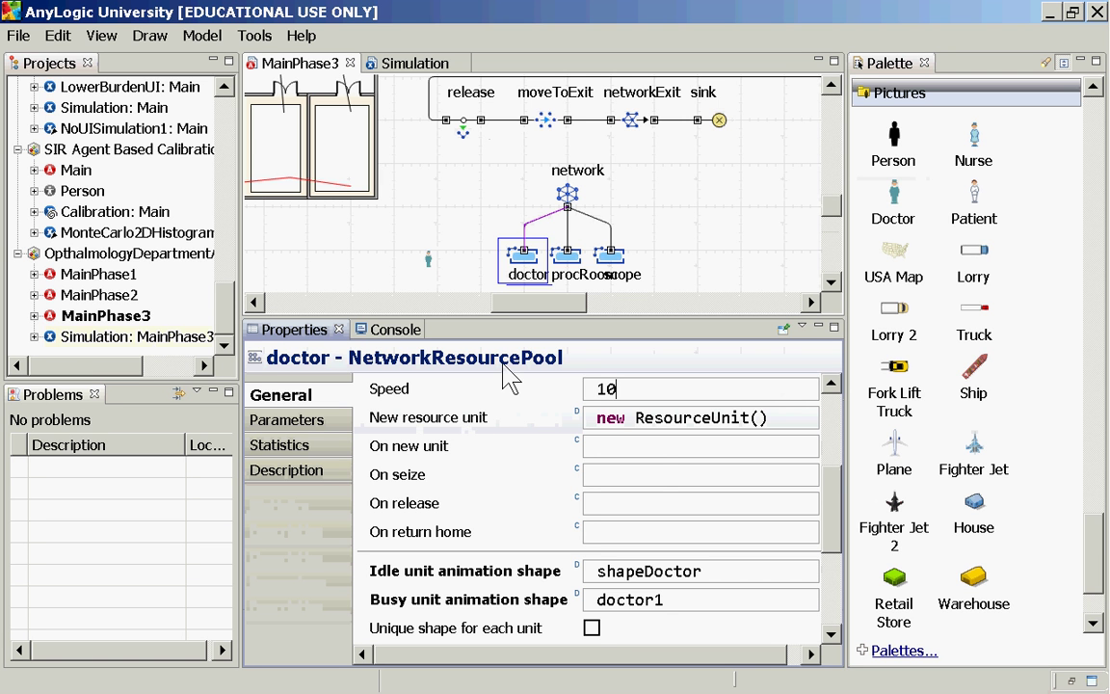
Step: Run the Simulation experiment of the ophthalmology model, watch its main view at x2 speed, and close the run
{"action": "right_click", "coordinate": [74, 332]}
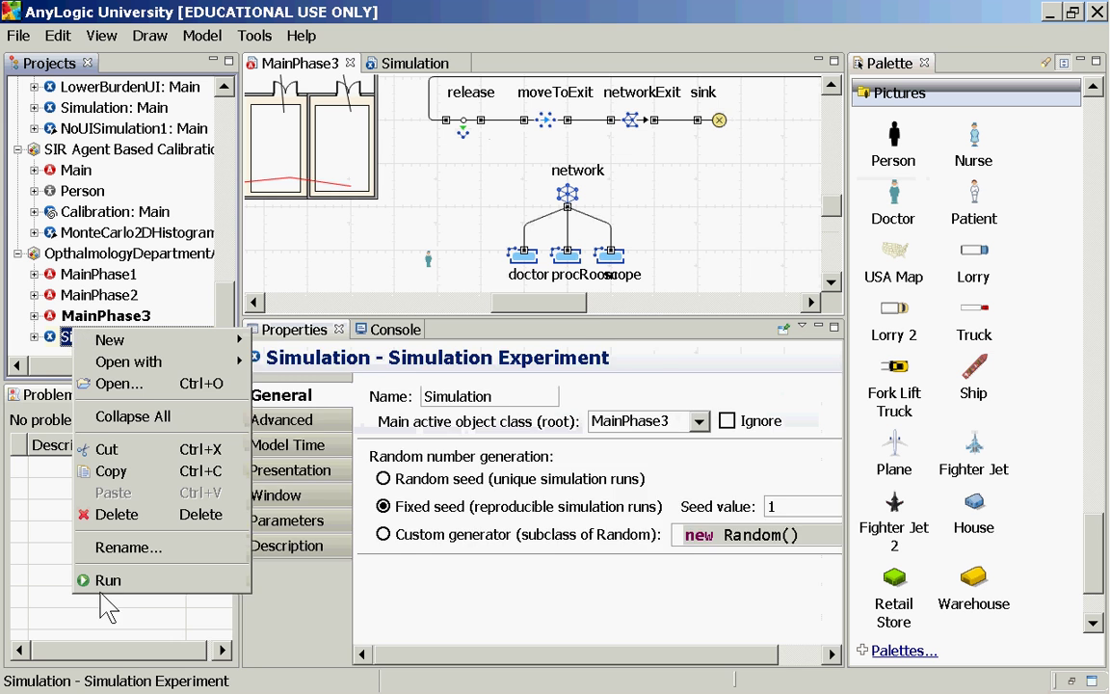
{"action": "left_click", "coordinate": [113, 581]}
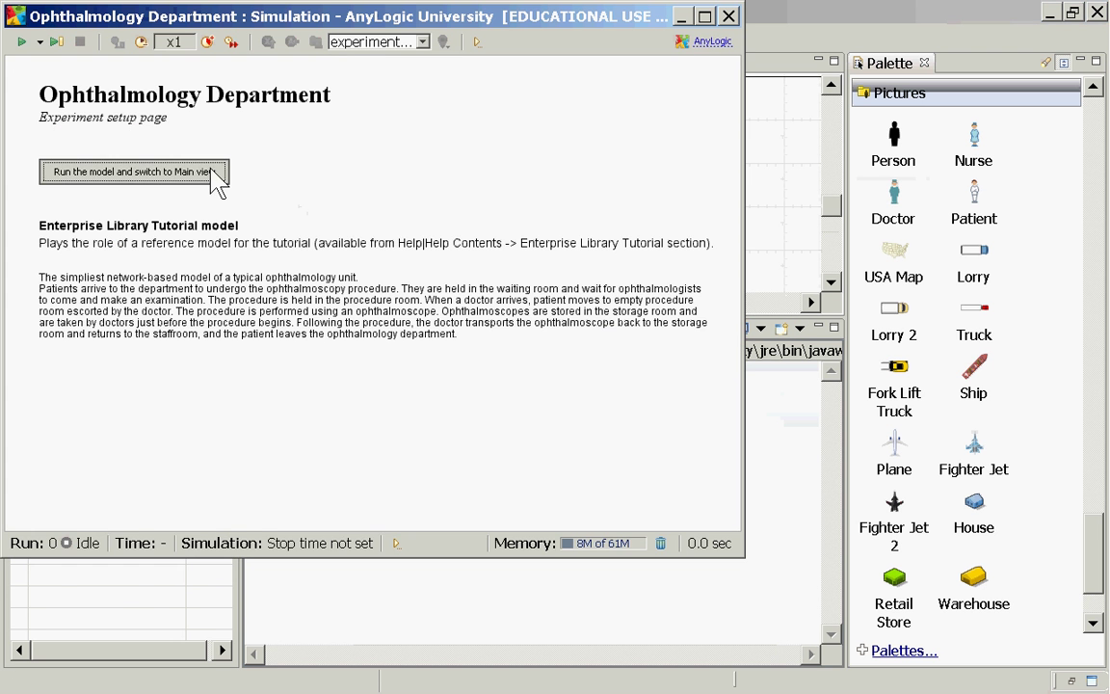
{"action": "left_click", "coordinate": [211, 173]}
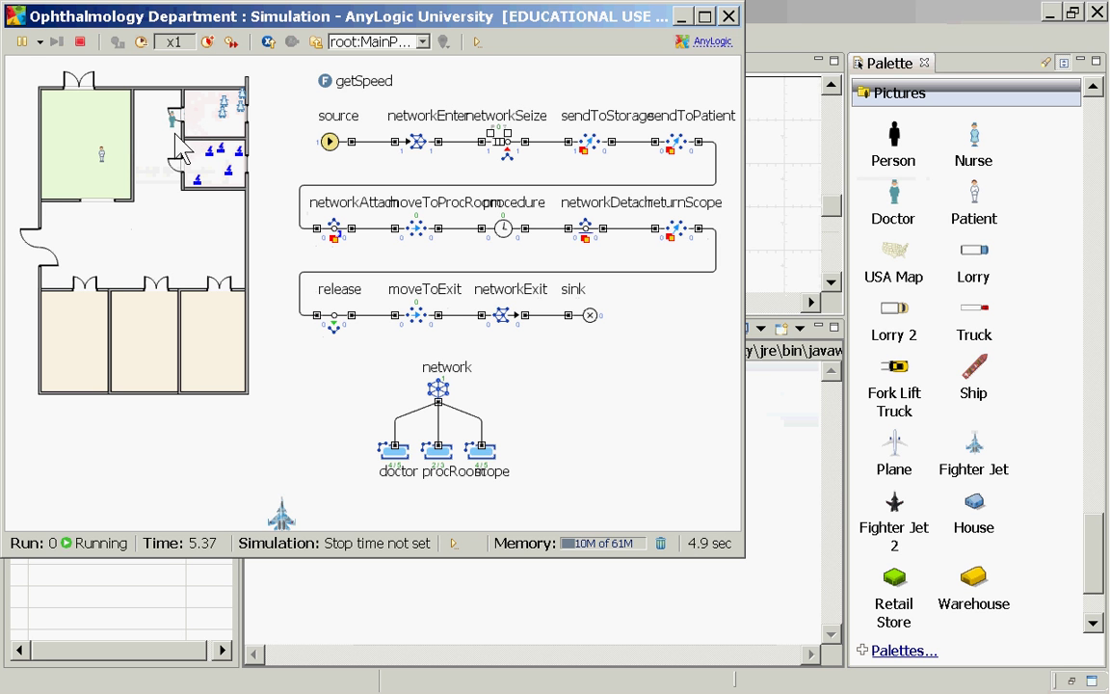
{"action": "left_click", "coordinate": [207, 43]}
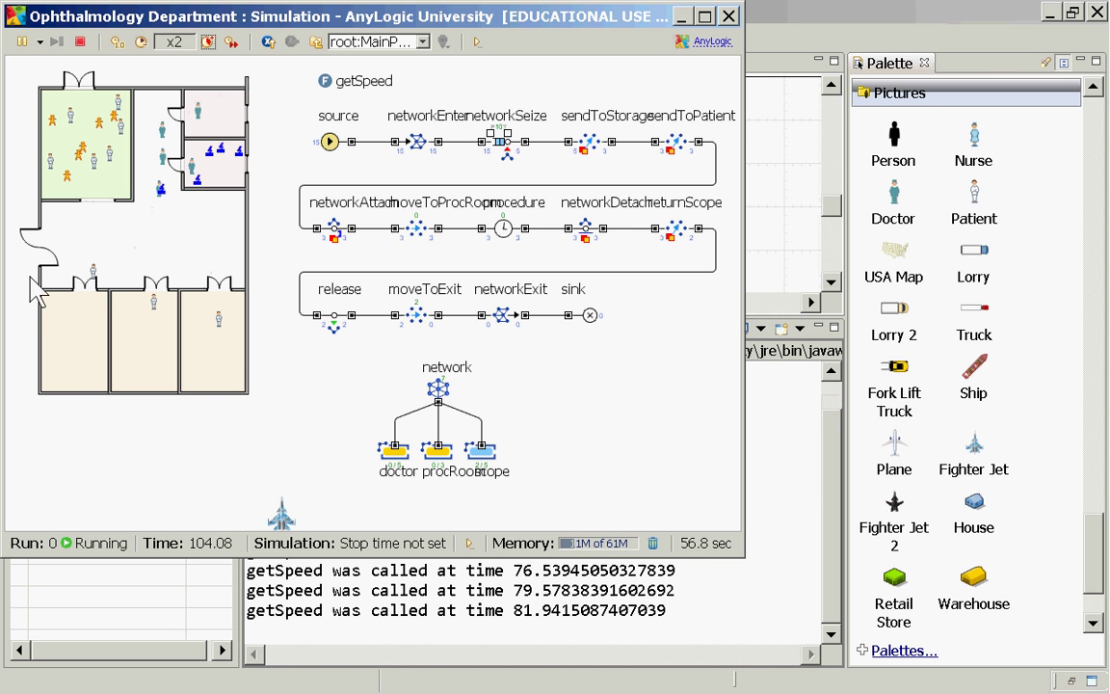
{"action": "key", "text": "alt+F4"}
Step: Switch to the lecture slide show and go through the network send-to and release slides
{"action": "key", "text": "alt+Tab"}
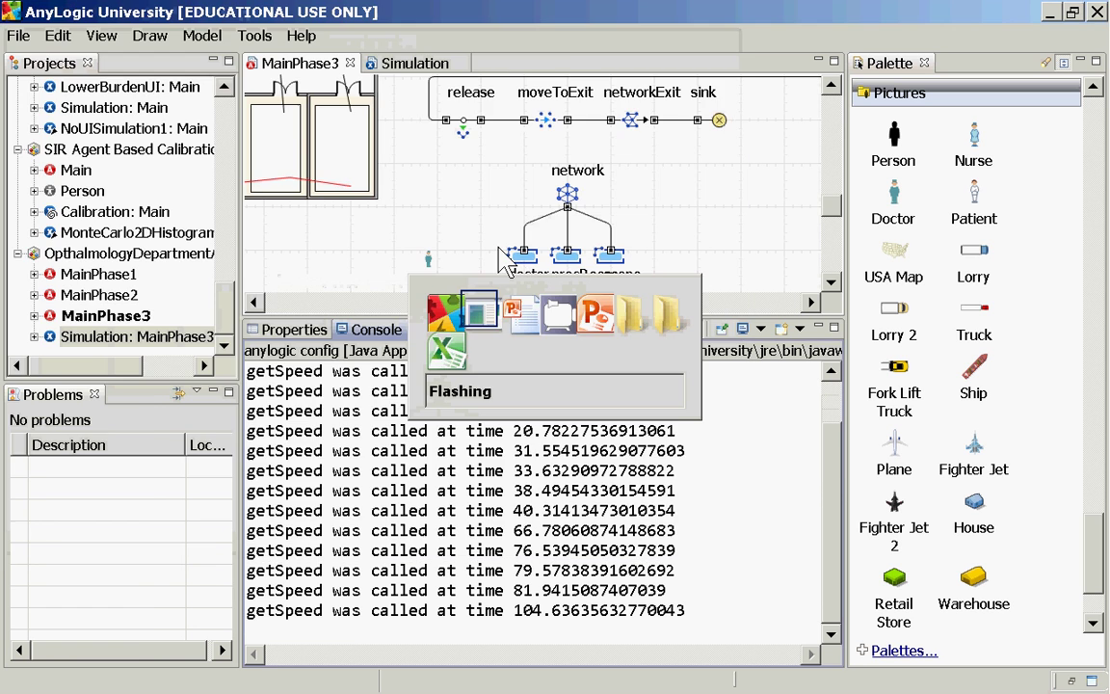
{"action": "key", "text": "alt+Tab"}
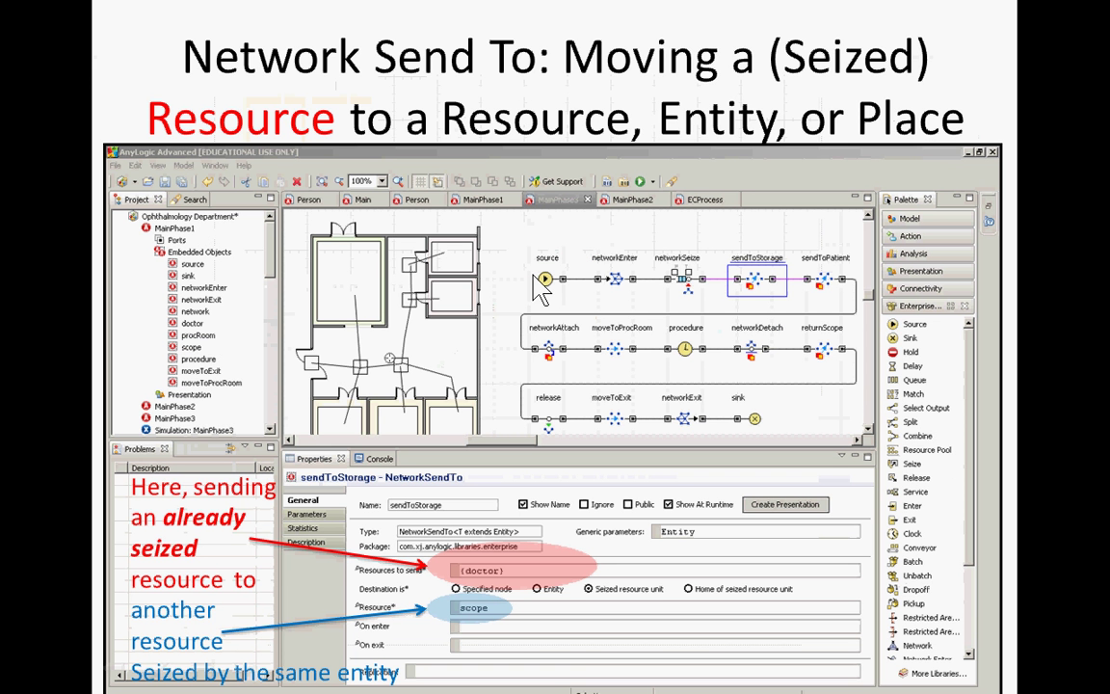
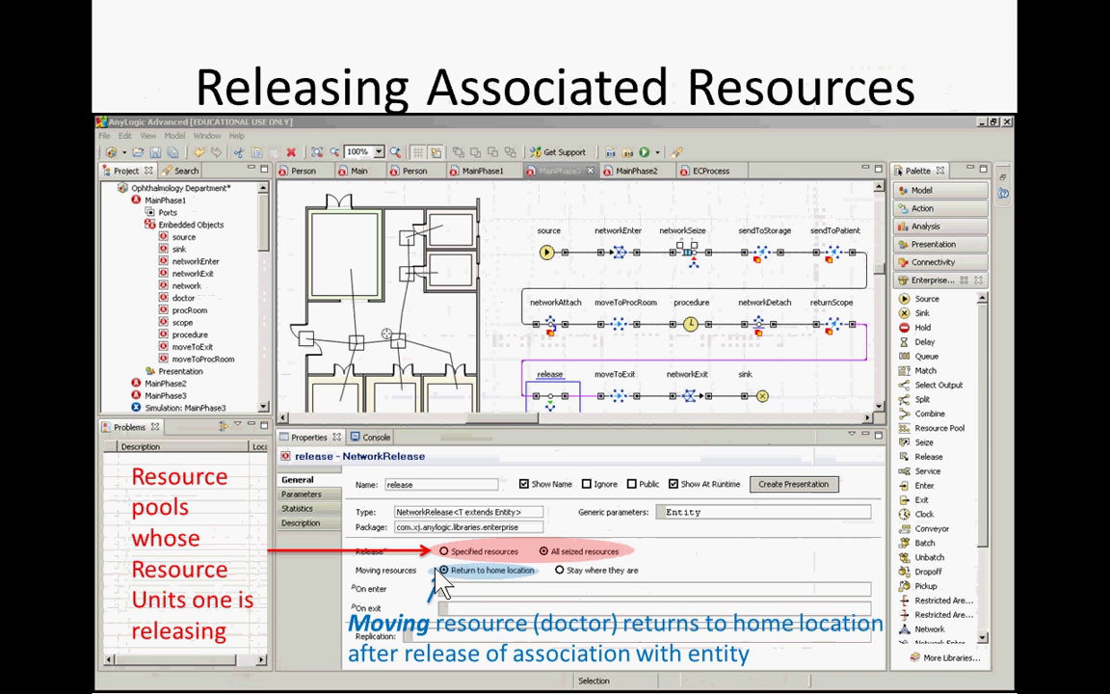
{"action": "left_click", "coordinate": [559, 583]}
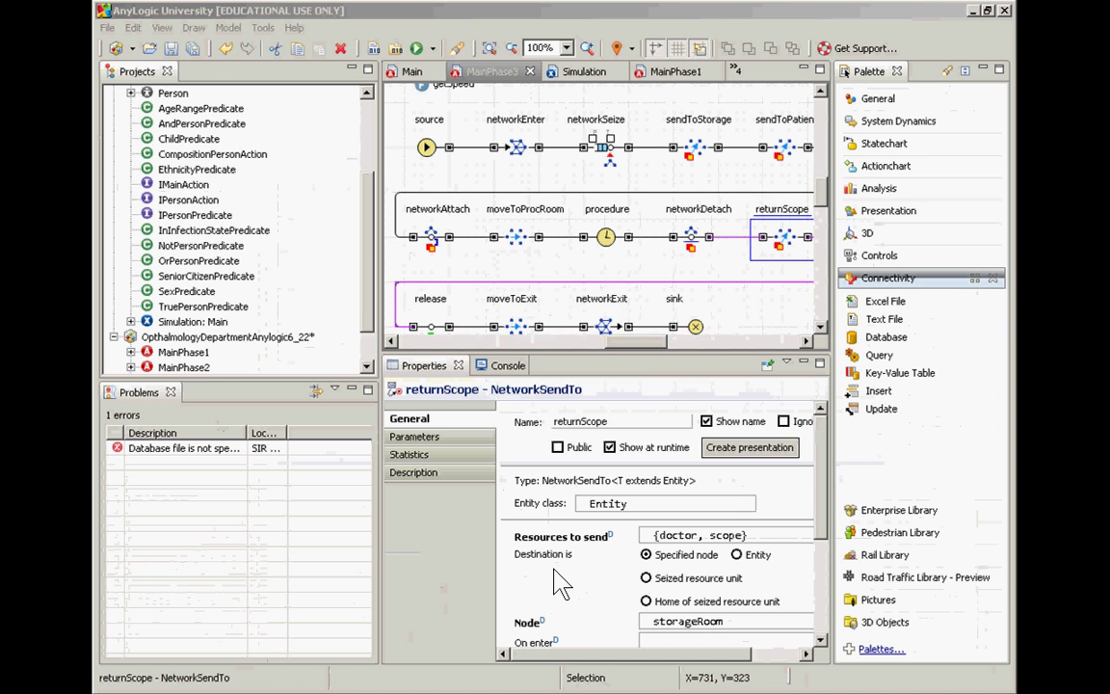
Step: Switch back to AnyLogic and browse the palette to the Enterprise Library's network blocks
{"action": "key", "text": "alt+Tab"}
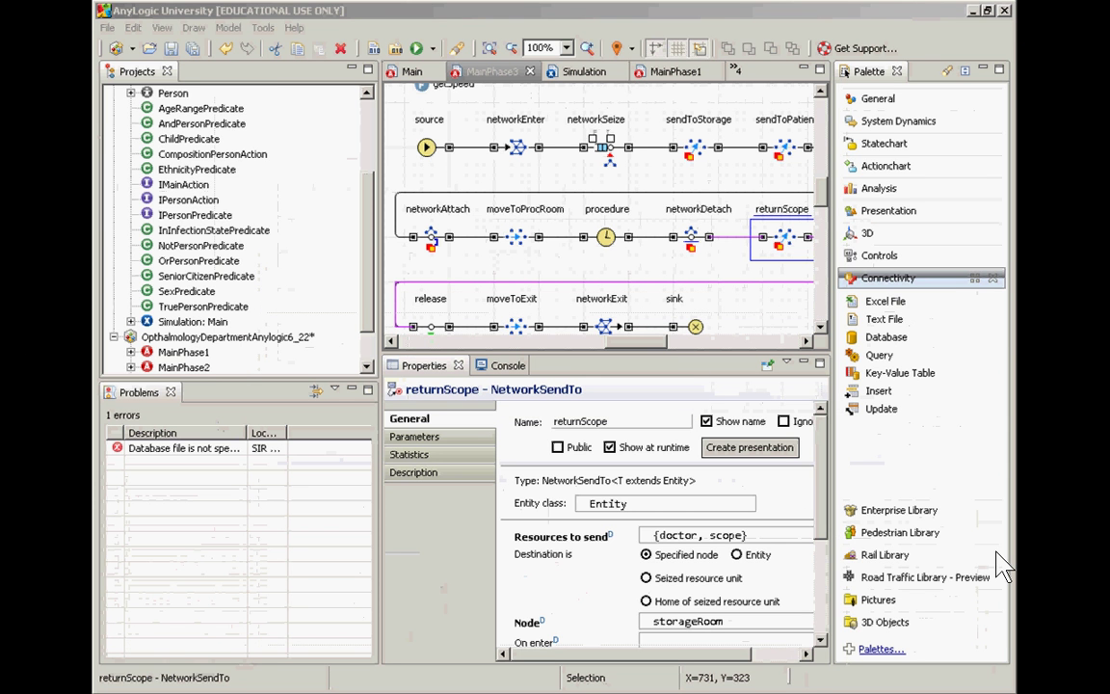
{"action": "key", "text": "alt+Tab"}
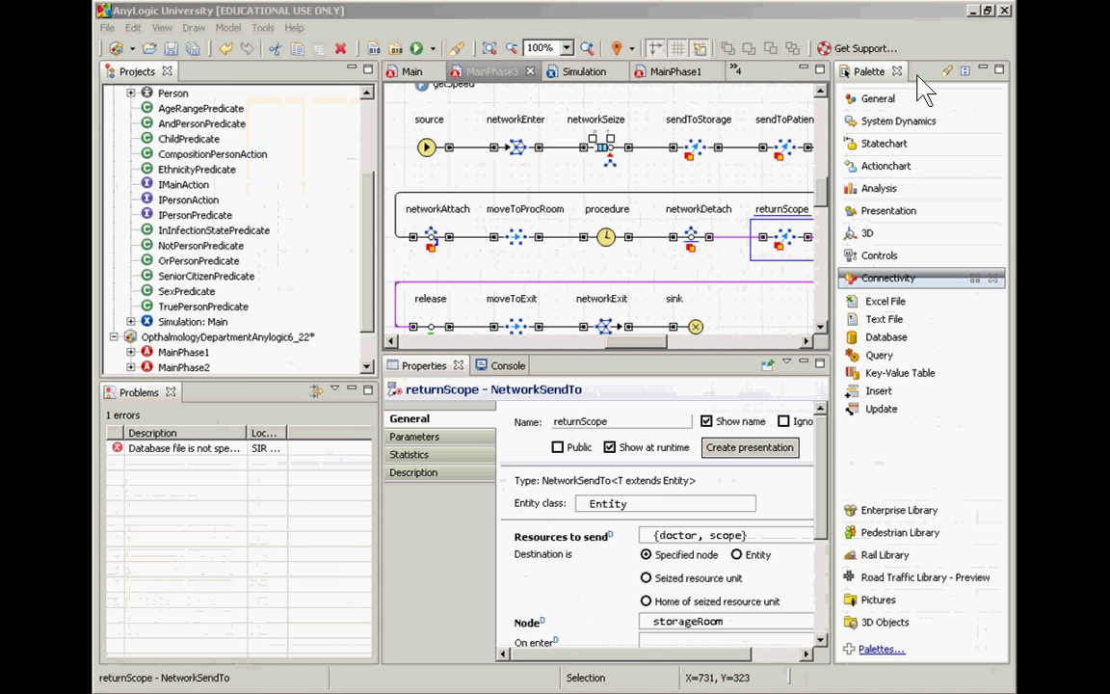
{"action": "key", "text": "alt+Tab"}
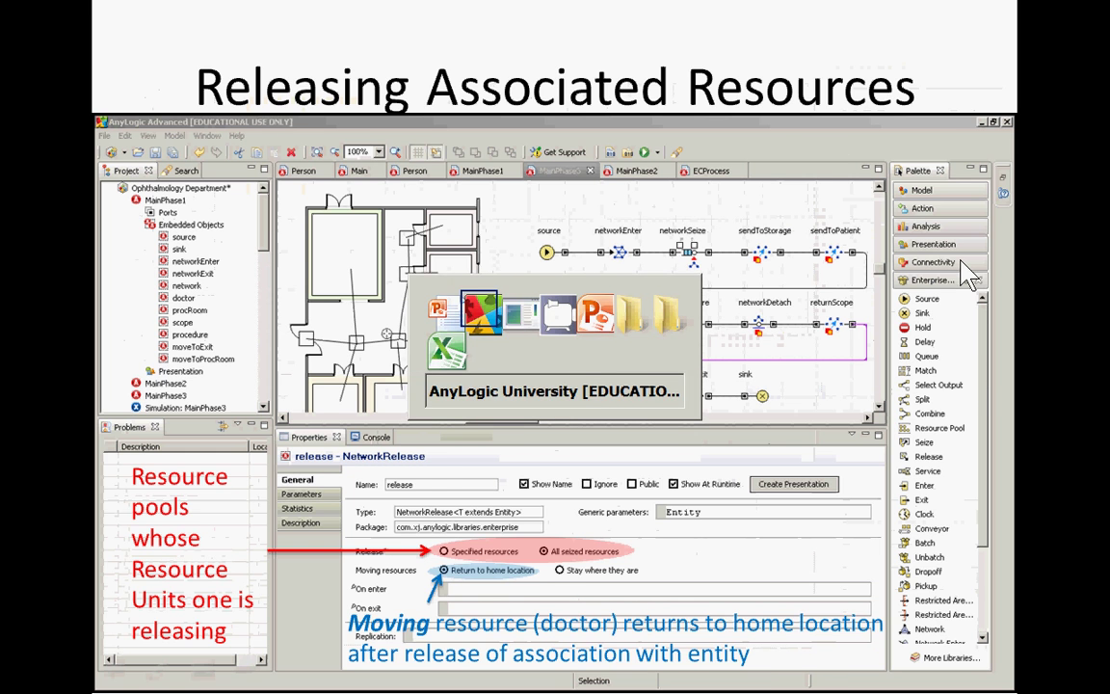
{"action": "key", "text": "alt+Tab"}
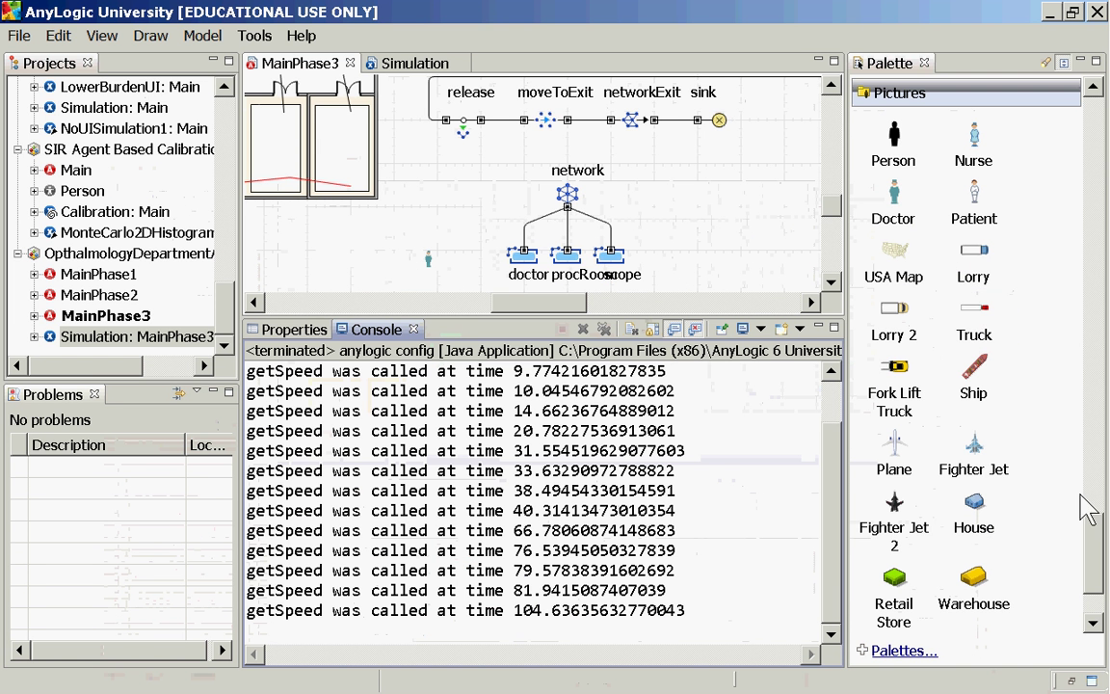
{"action": "left_click", "coordinate": [1087, 381]}
{"action": "left_click_drag", "start_coordinate": [1088, 357], "coordinate": [1071, 441]}
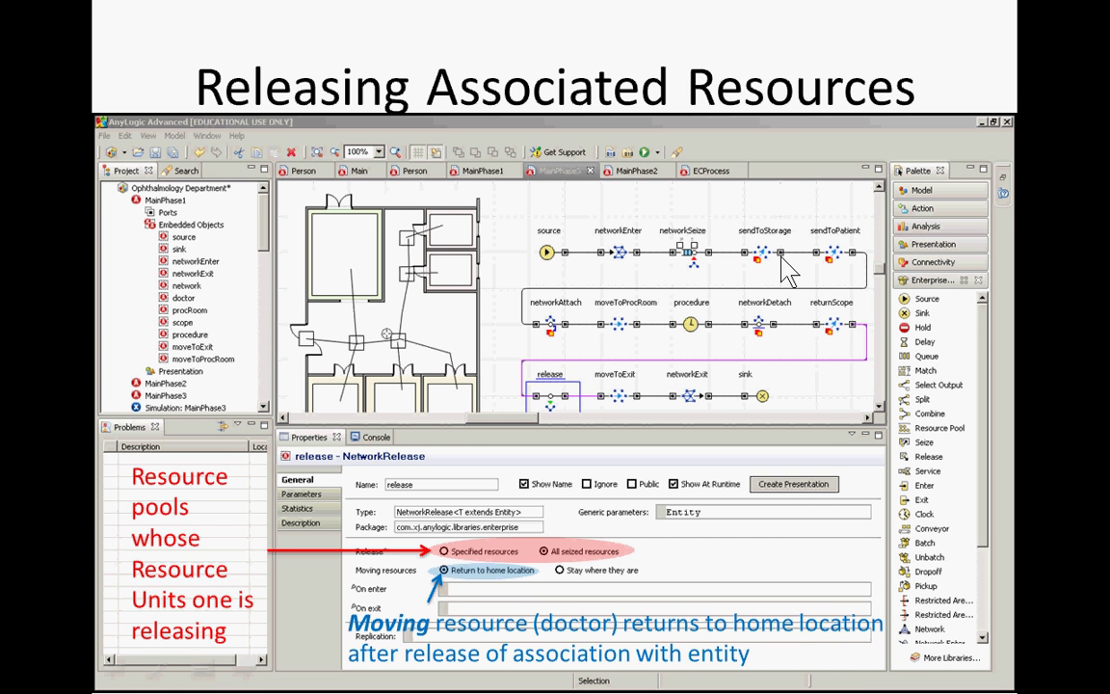
Step: Return to AnyLogic, enlarge the MainPhase3 canvas and examine the networkEnter, networkSeize and sendToStorage blocks and the network's resource pools
{"action": "key", "text": "alt+Tab"}
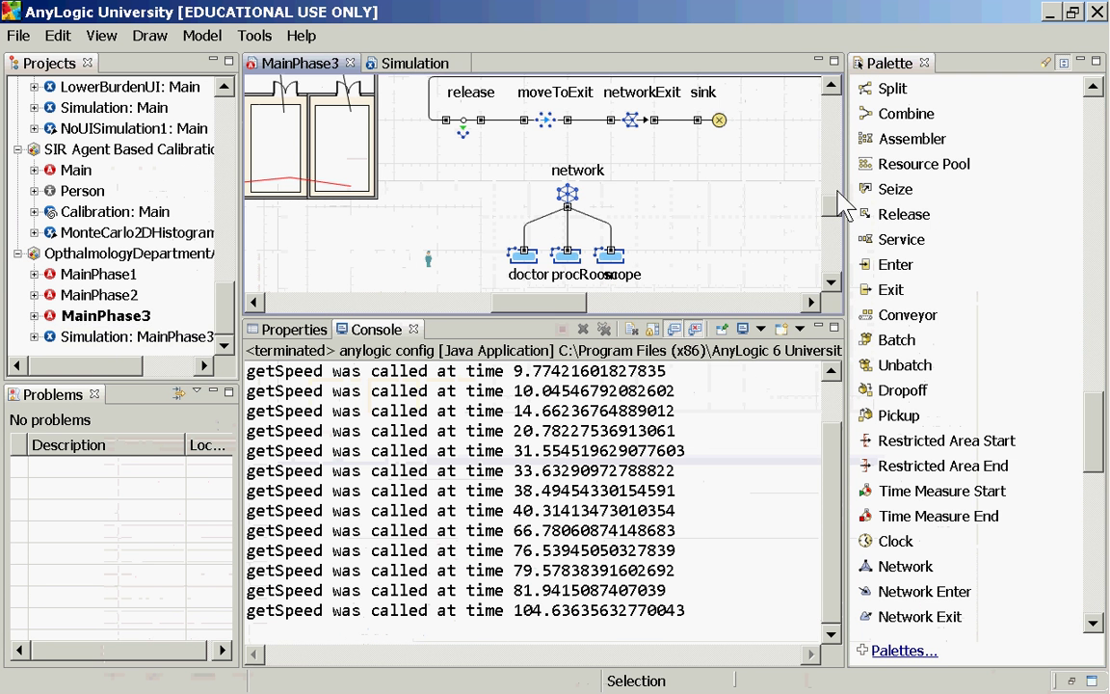
{"action": "scroll", "coordinate": [740, 284], "scroll_direction": "up", "scroll_amount": 4}
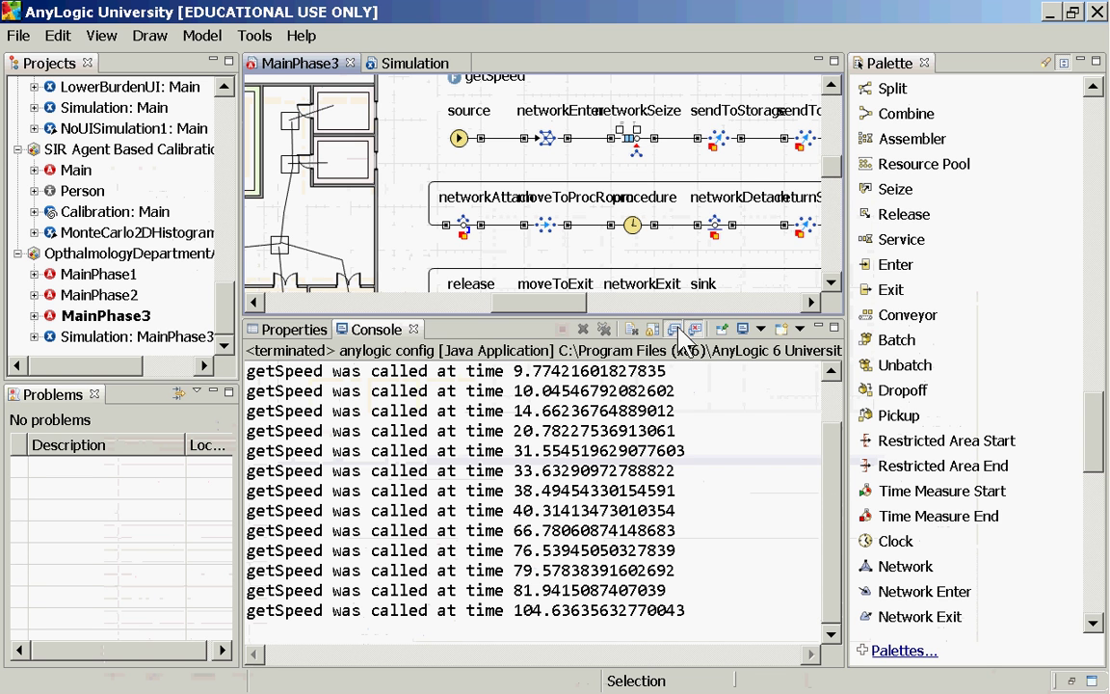
{"action": "left_click_drag", "start_coordinate": [619, 317], "coordinate": [619, 399]}
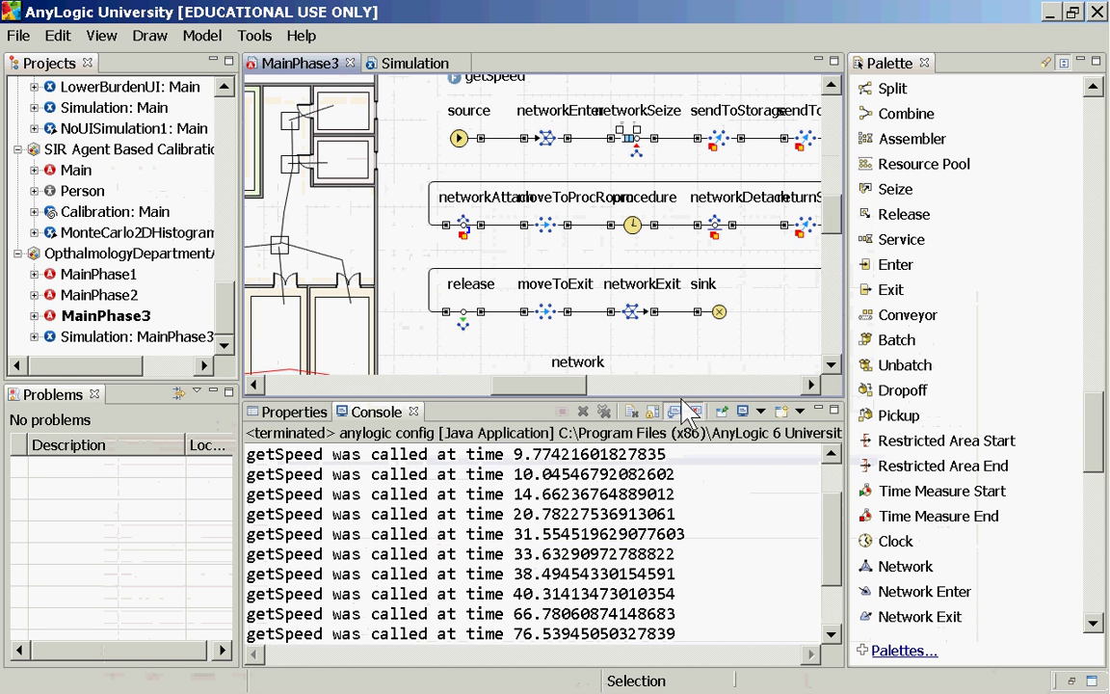
{"action": "left_click", "coordinate": [545, 139]}
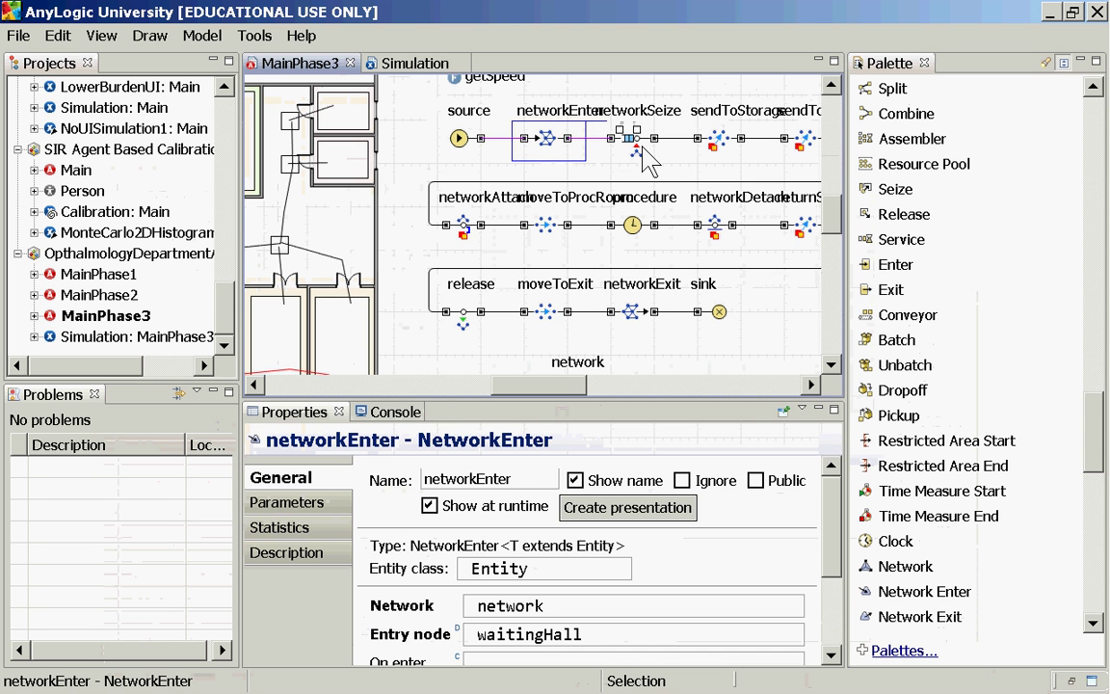
{"action": "left_click", "coordinate": [641, 152]}
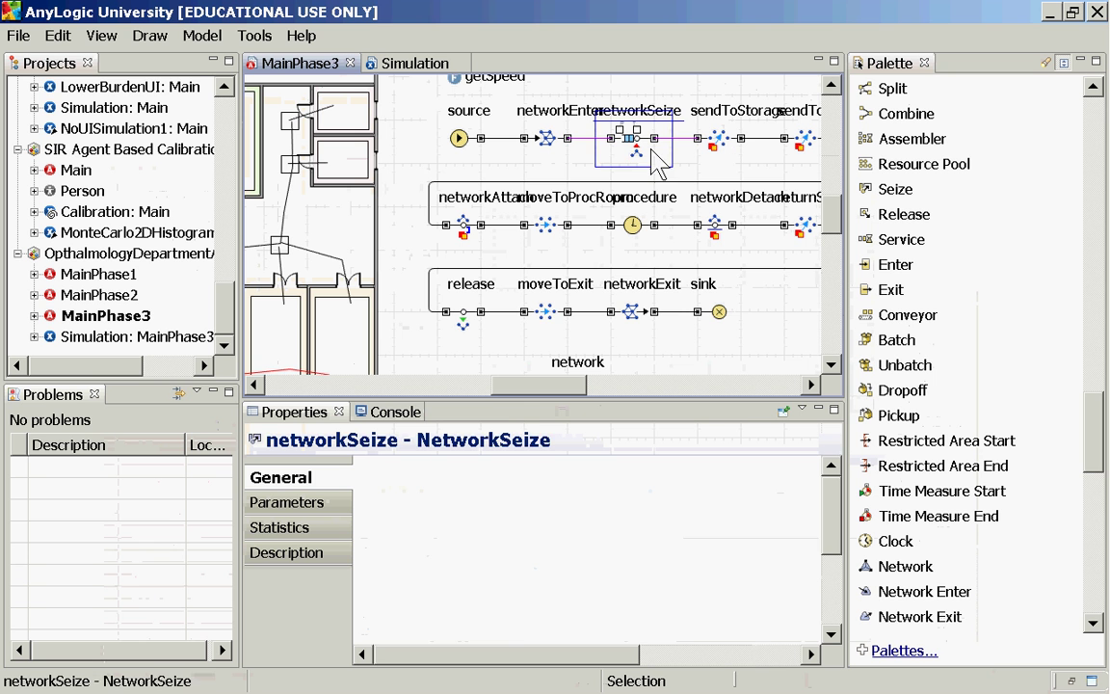
{"action": "left_click", "coordinate": [728, 154]}
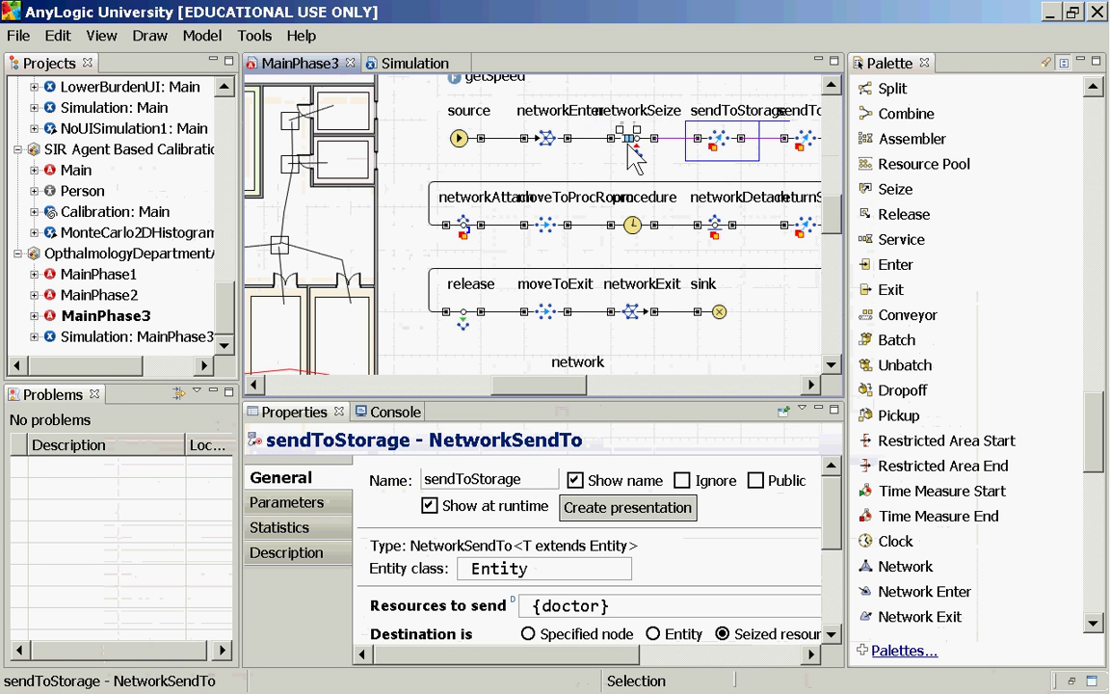
{"action": "left_click", "coordinate": [628, 147]}
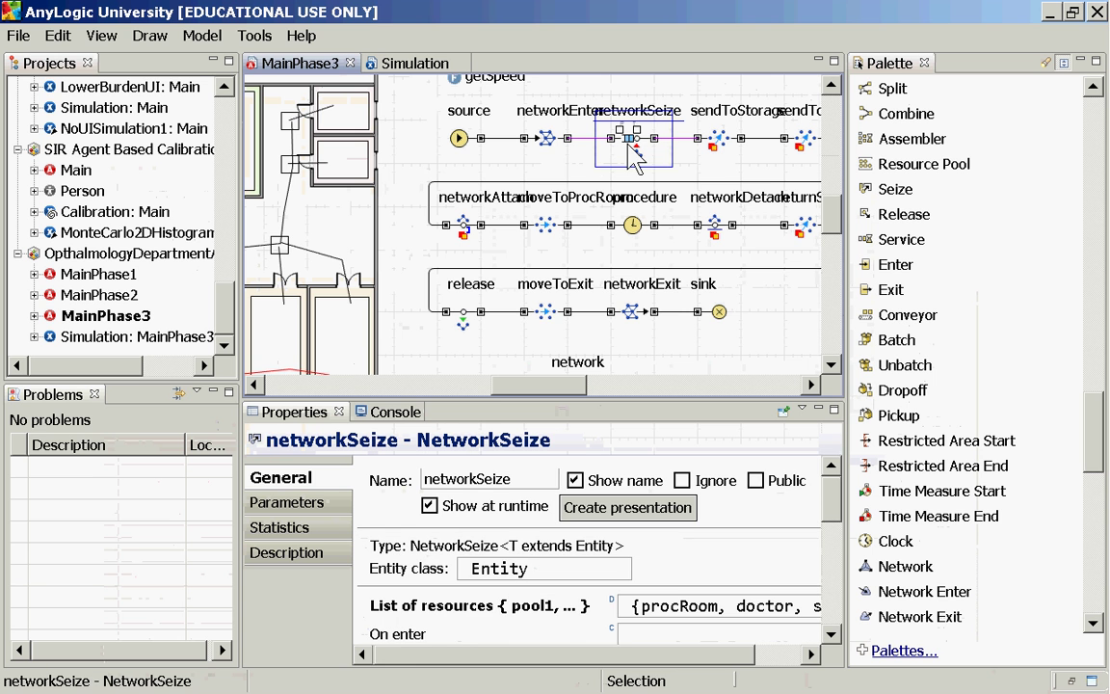
{"action": "left_click", "coordinate": [551, 156]}
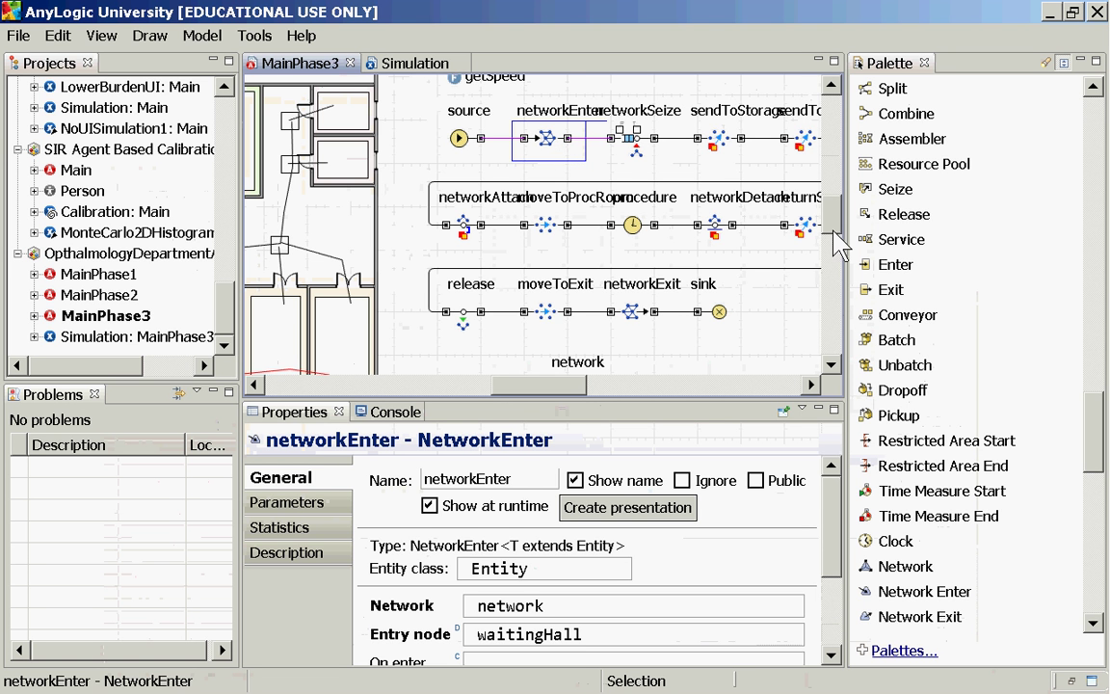
{"action": "scroll", "coordinate": [837, 243], "scroll_direction": "down", "scroll_amount": 4}
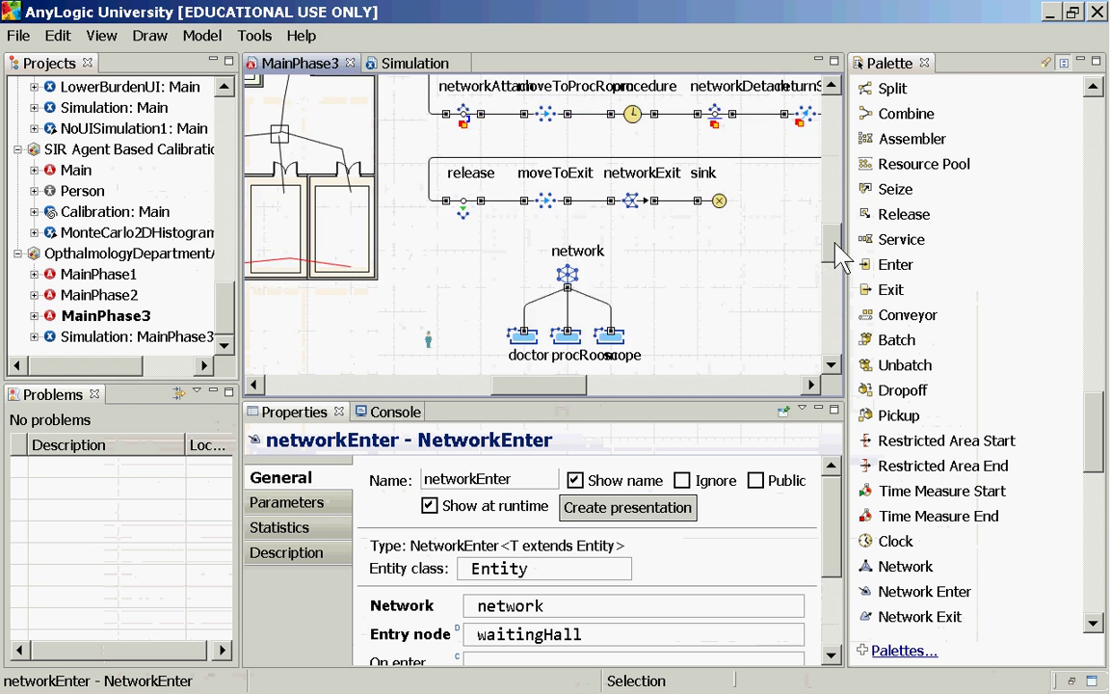
{"action": "scroll", "coordinate": [844, 217], "scroll_direction": "up", "scroll_amount": 6}
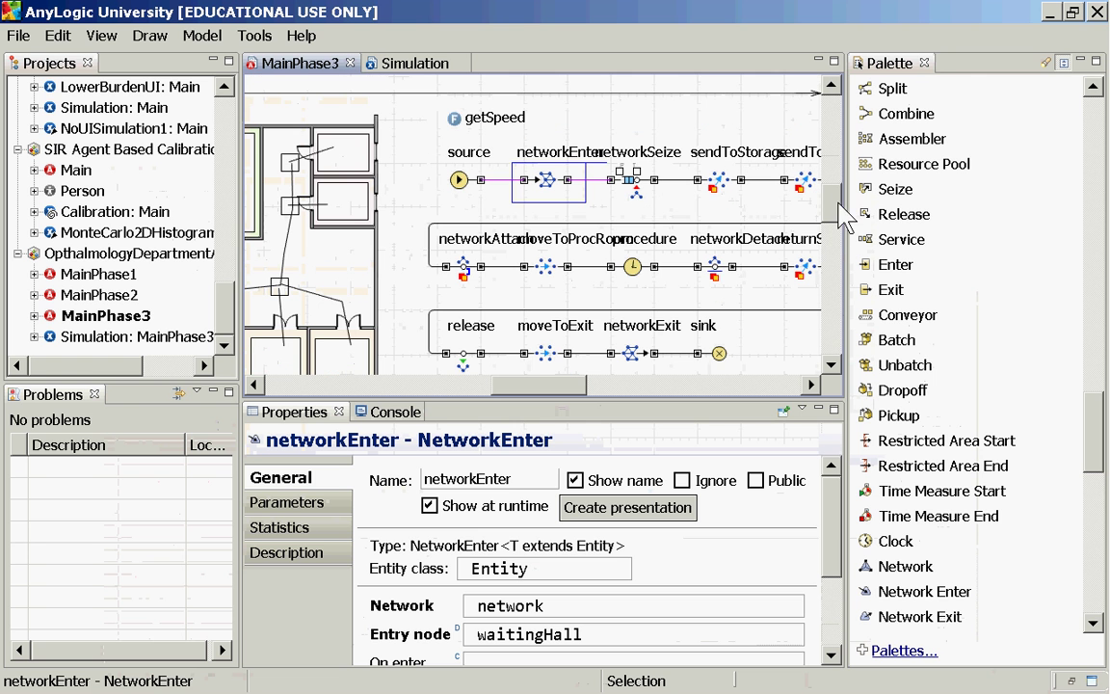
Step: Examine the list of resources in the networkSeize block and the entry node of the networkEnter block
{"action": "left_click", "coordinate": [653, 185]}
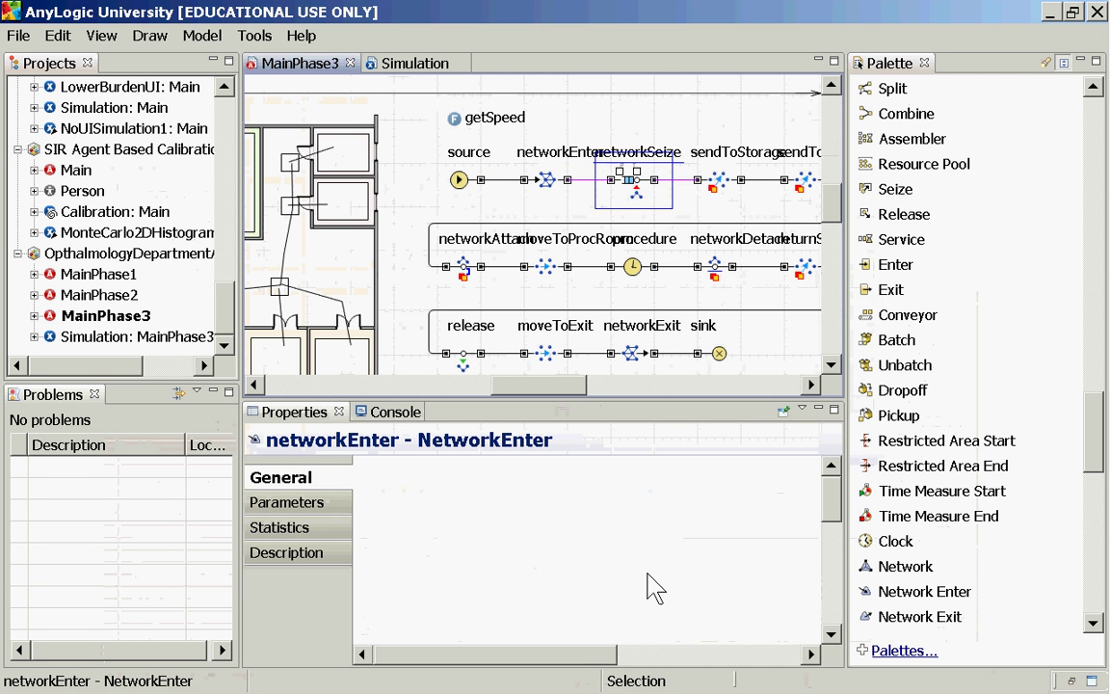
{"action": "scroll", "coordinate": [830, 515], "scroll_direction": "down", "scroll_amount": 2}
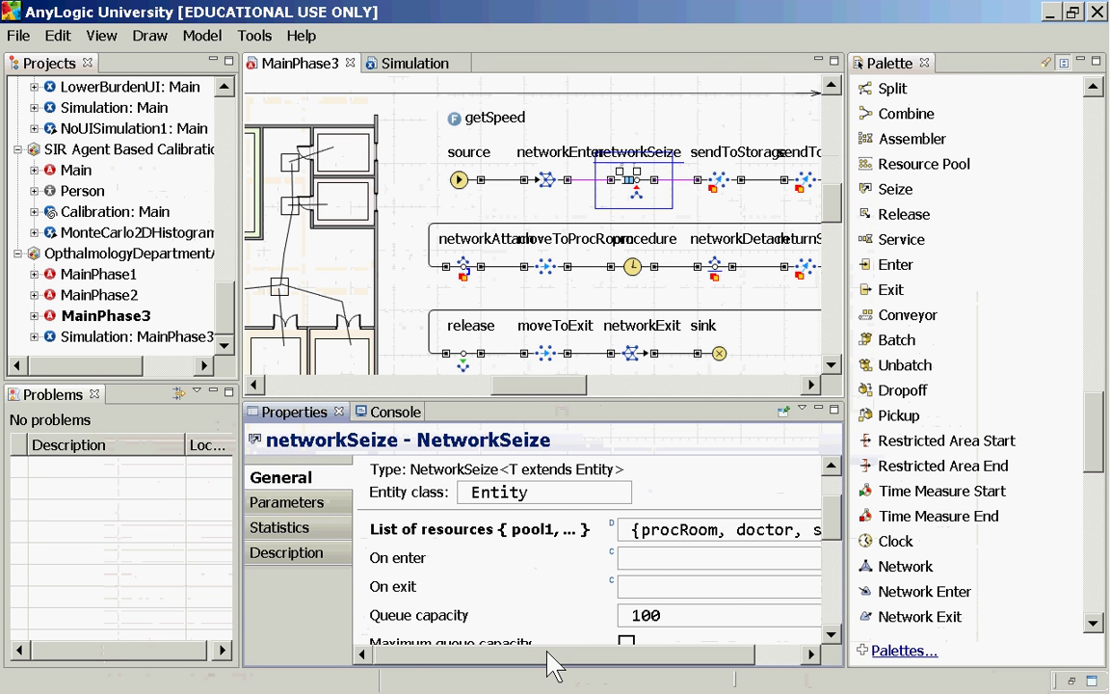
{"action": "left_click_drag", "start_coordinate": [552, 663], "coordinate": [603, 664]}
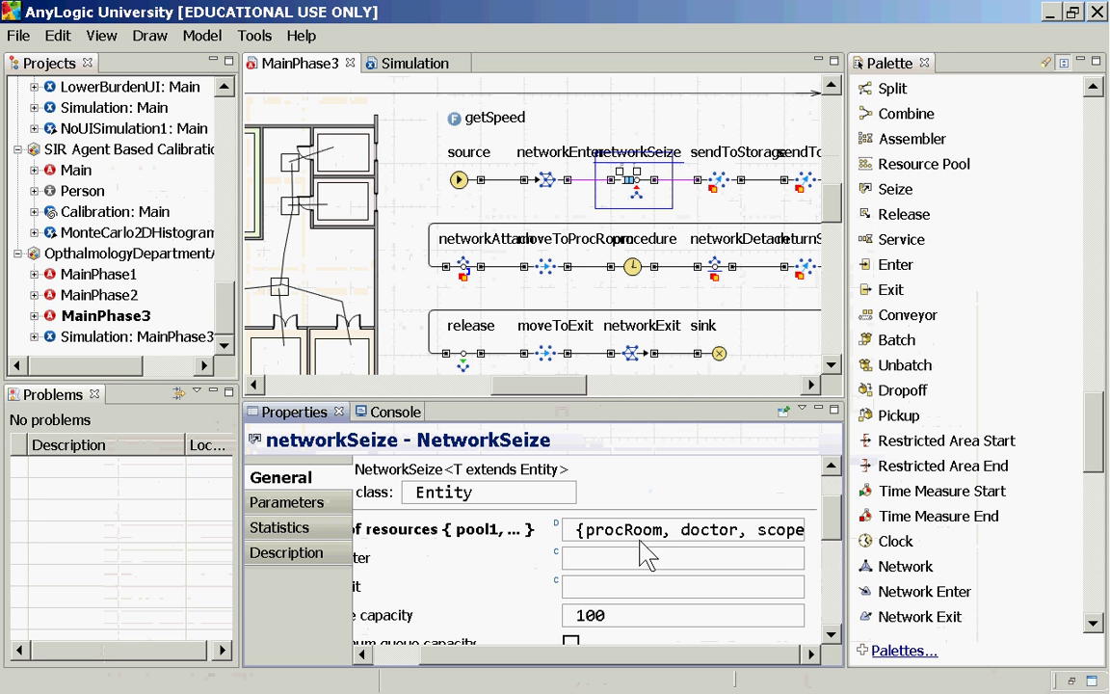
{"action": "left_click", "coordinate": [779, 529]}
{"action": "left_click", "coordinate": [561, 196]}
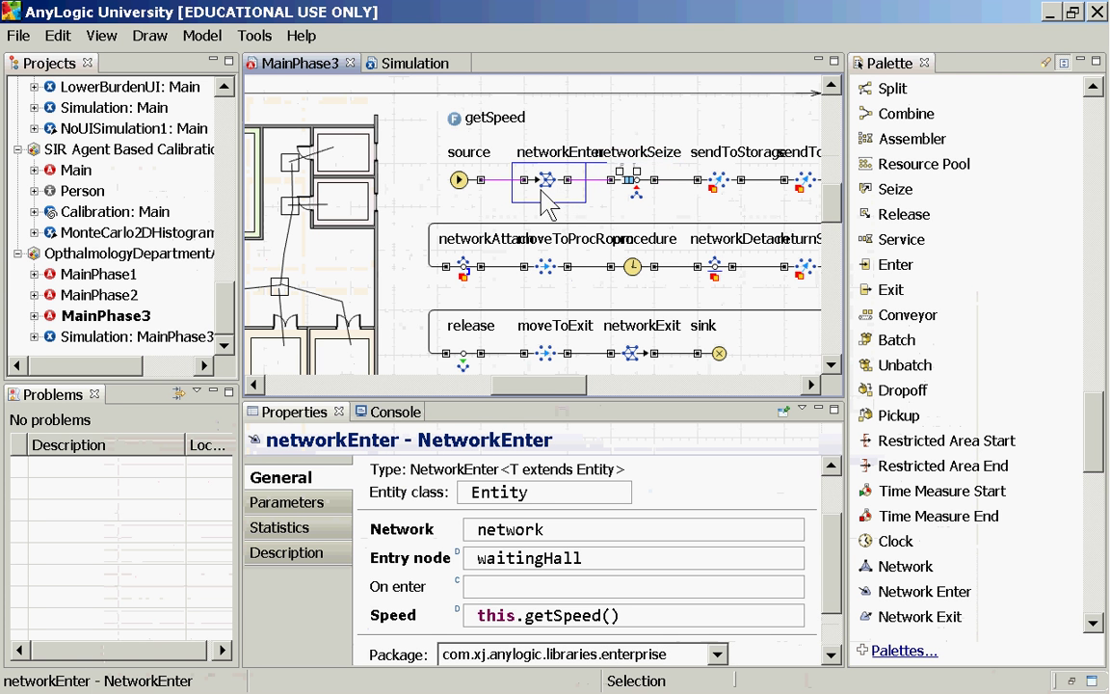
{"action": "left_click", "coordinate": [583, 564]}
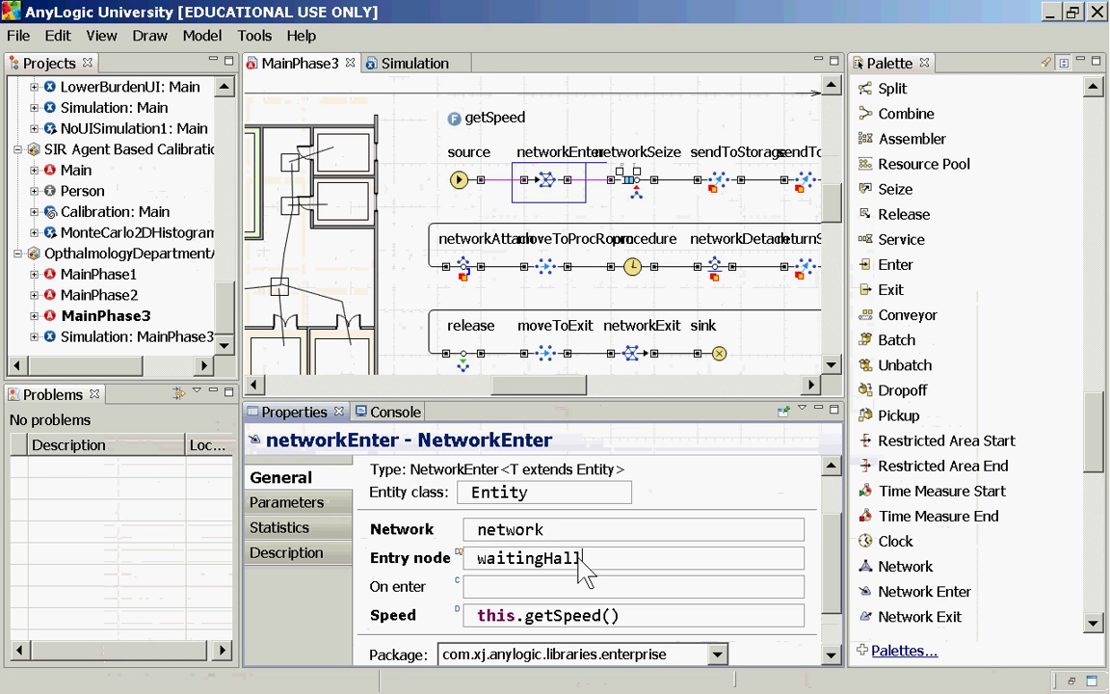
{"action": "double_click", "coordinate": [583, 564]}
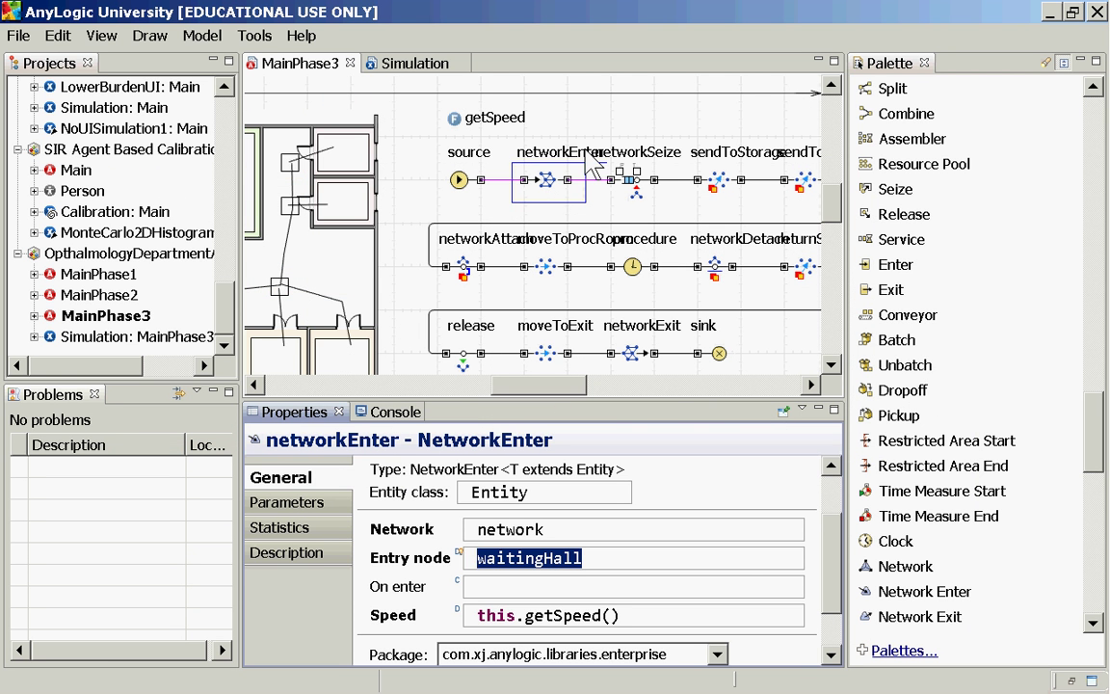
Step: Examine the settings of the networkSeize, sendToStorage, sendToPatient and networkAttach blocks in turn
{"action": "left_click", "coordinate": [632, 179]}
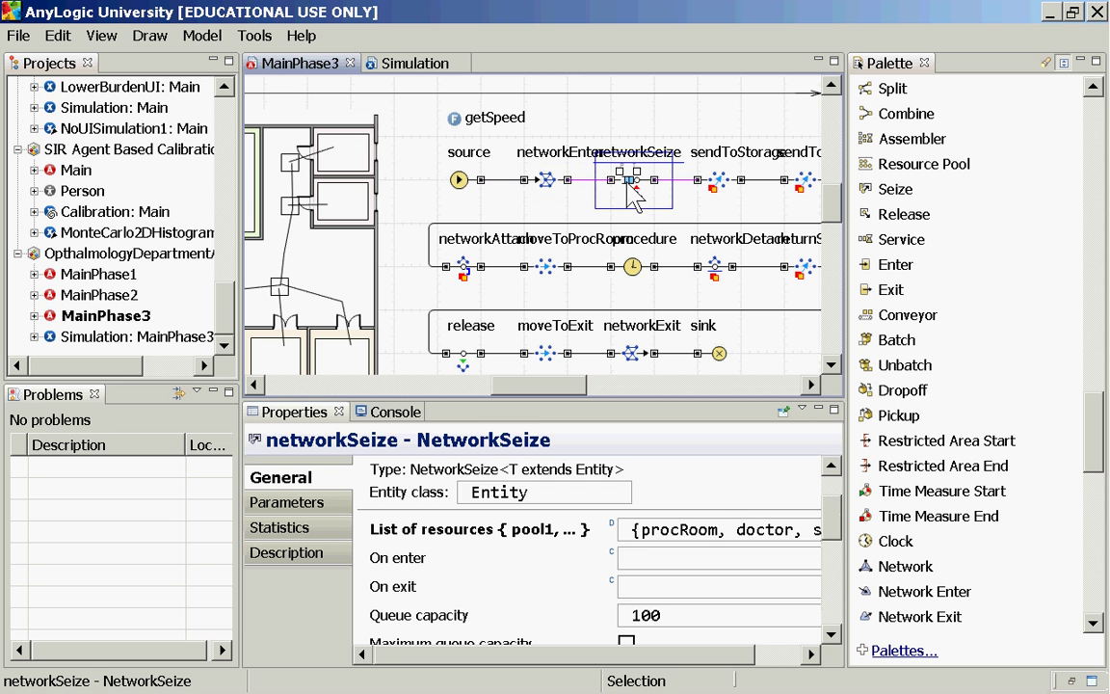
{"action": "left_click", "coordinate": [714, 183]}
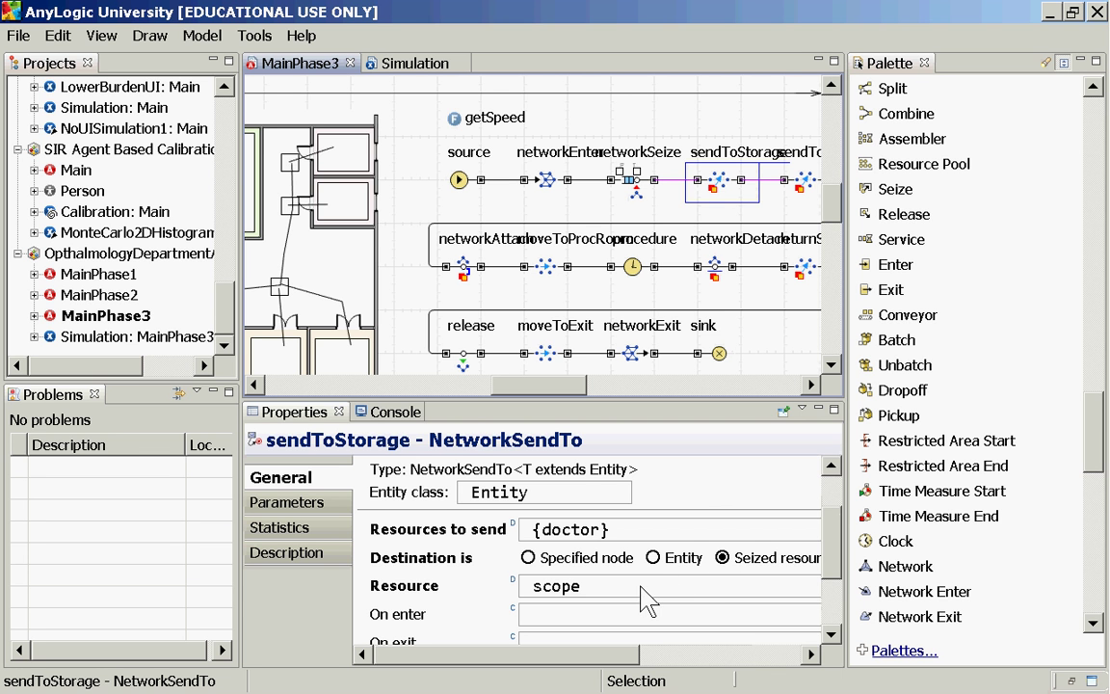
{"action": "left_click", "coordinate": [810, 180]}
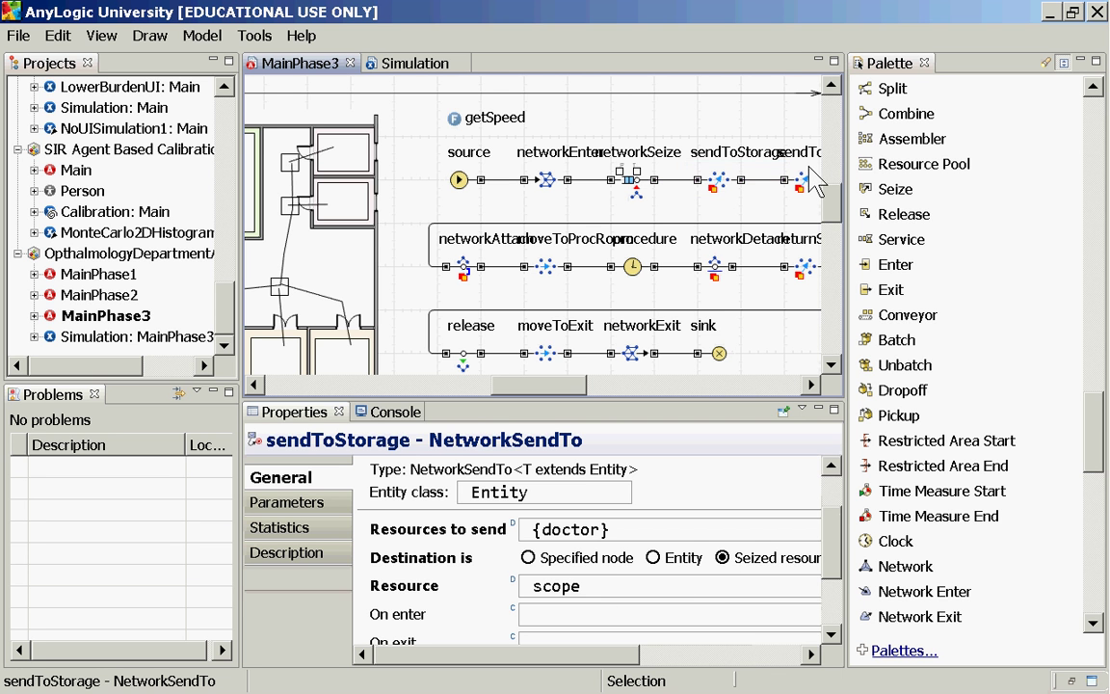
{"action": "left_click", "coordinate": [813, 193]}
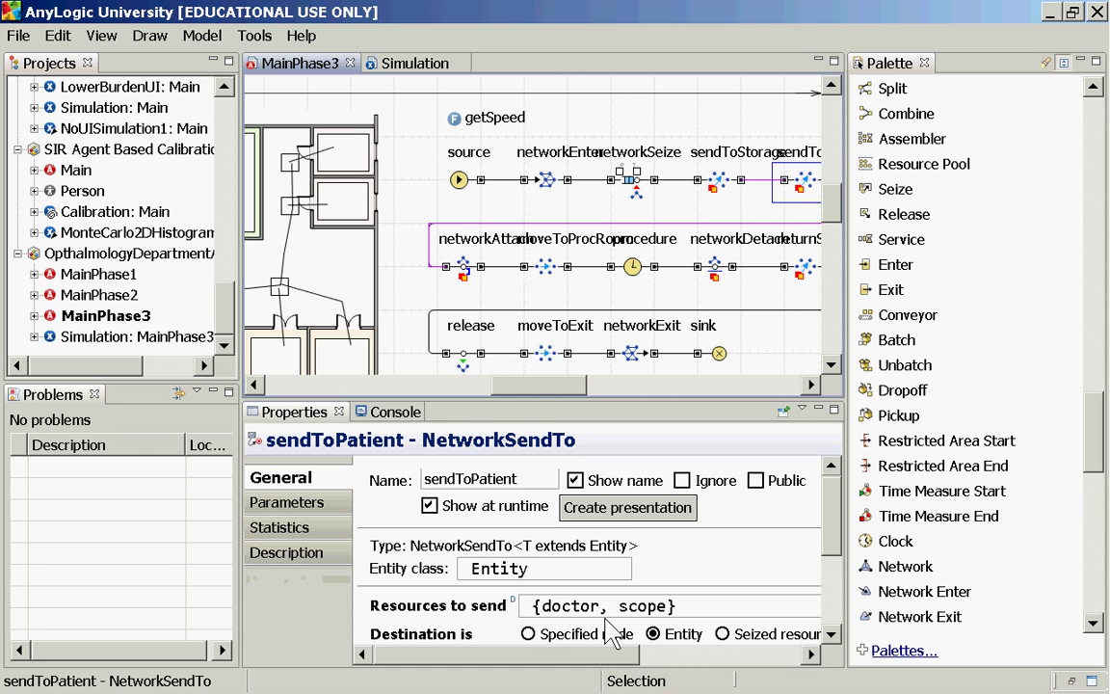
{"action": "left_click", "coordinate": [478, 280]}
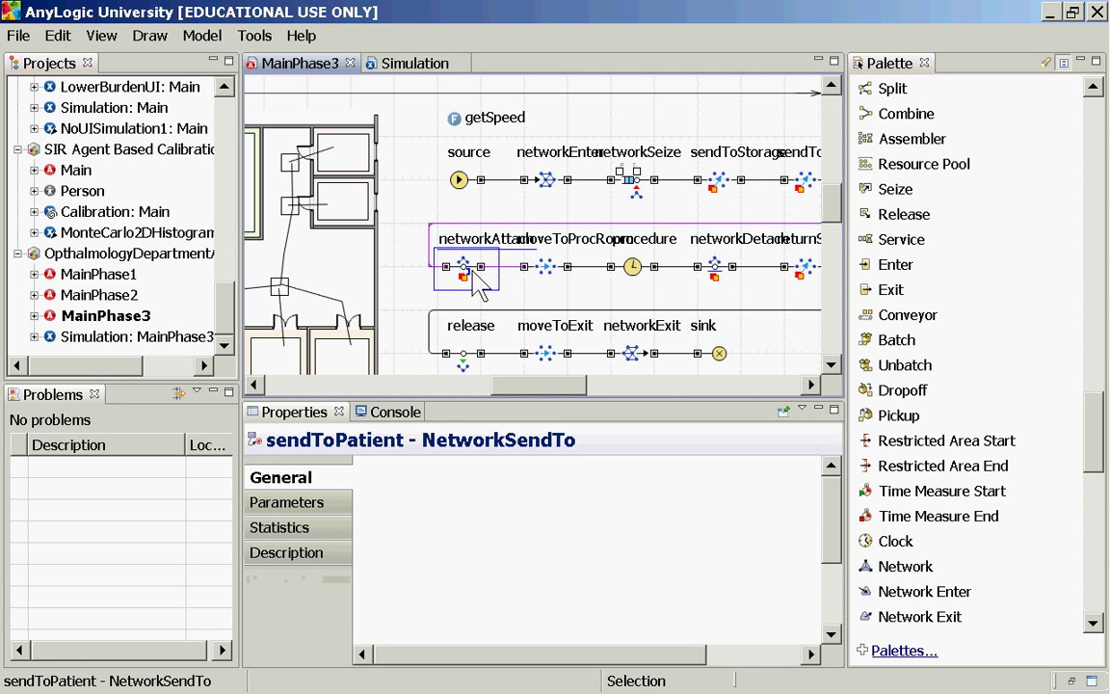
Step: Examine the destination and the resource setting of the moveToProcRoom block
{"action": "left_click", "coordinate": [554, 273]}
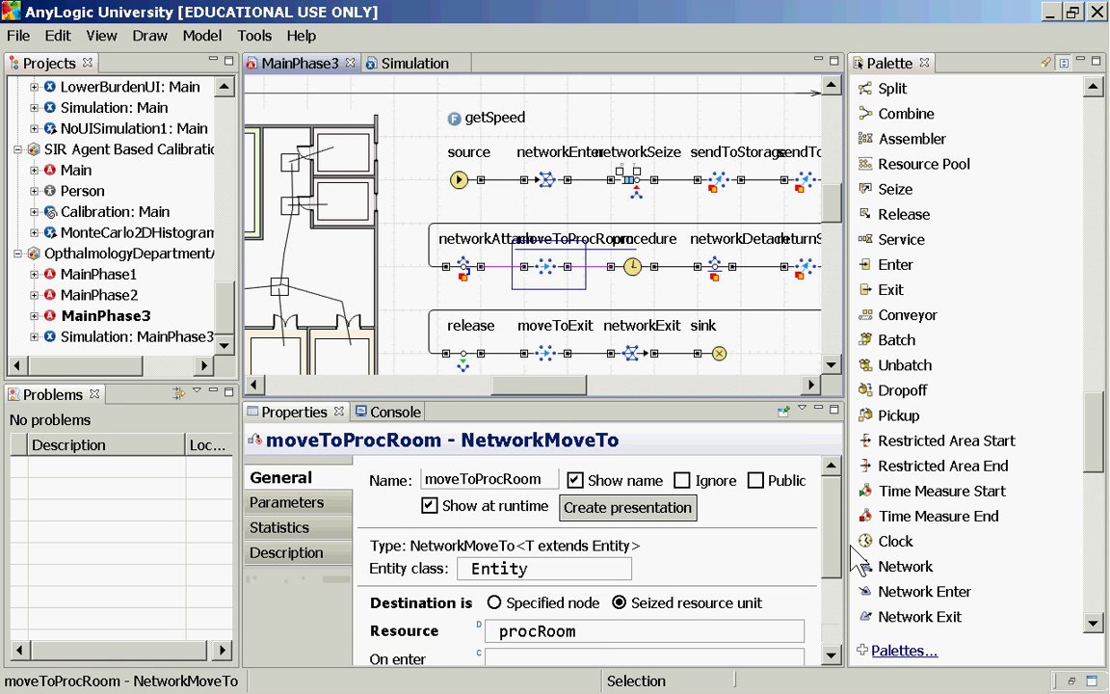
{"action": "double_click", "coordinate": [599, 632]}
{"action": "left_click", "coordinate": [607, 636]}
{"action": "double_click", "coordinate": [505, 625]}
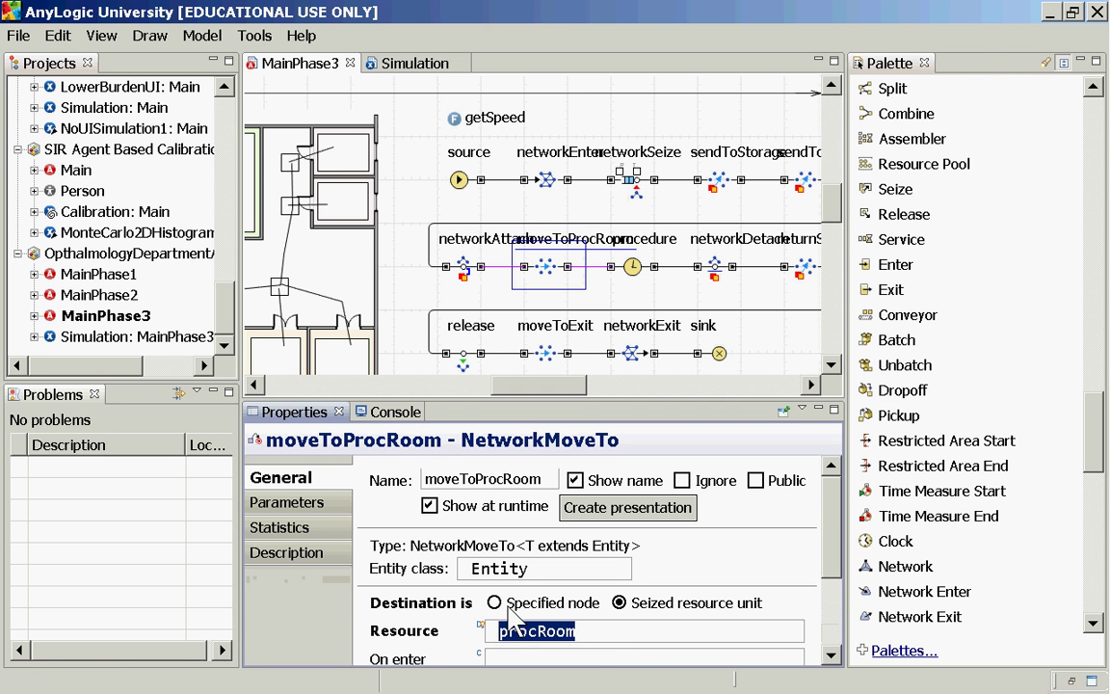
Step: Examine the procedure, networkDetach, returnScope and release blocks, and check the release settings against the lecture slide on releasing resources
{"action": "left_click", "coordinate": [635, 268]}
{"action": "left_click", "coordinate": [715, 267]}
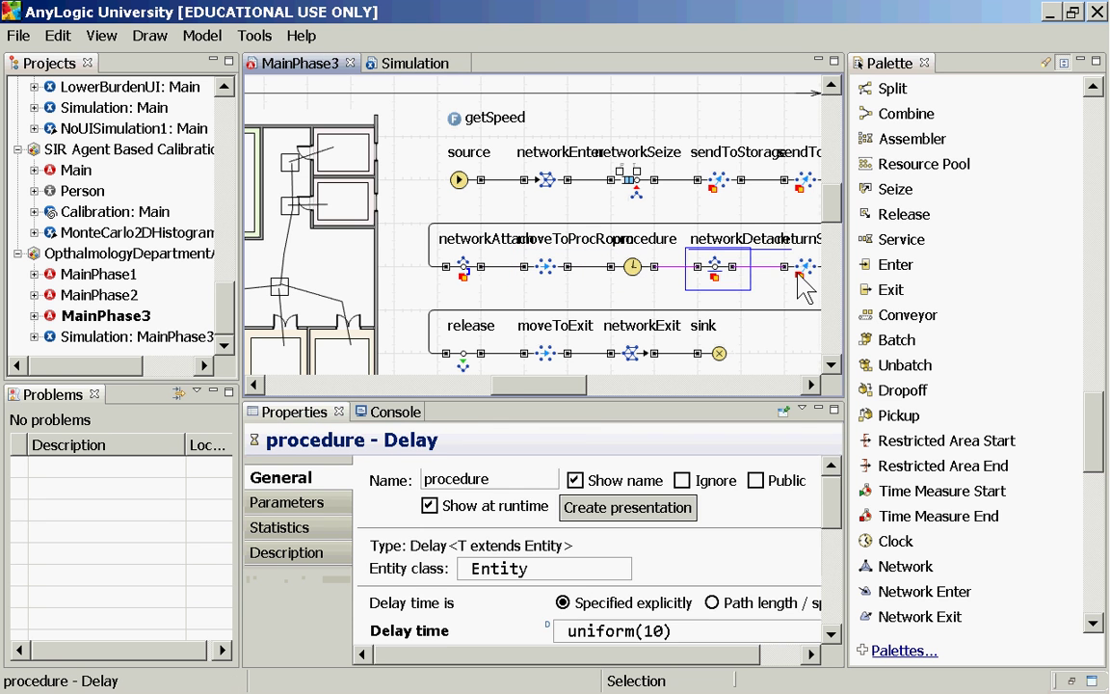
{"action": "left_click", "coordinate": [804, 272]}
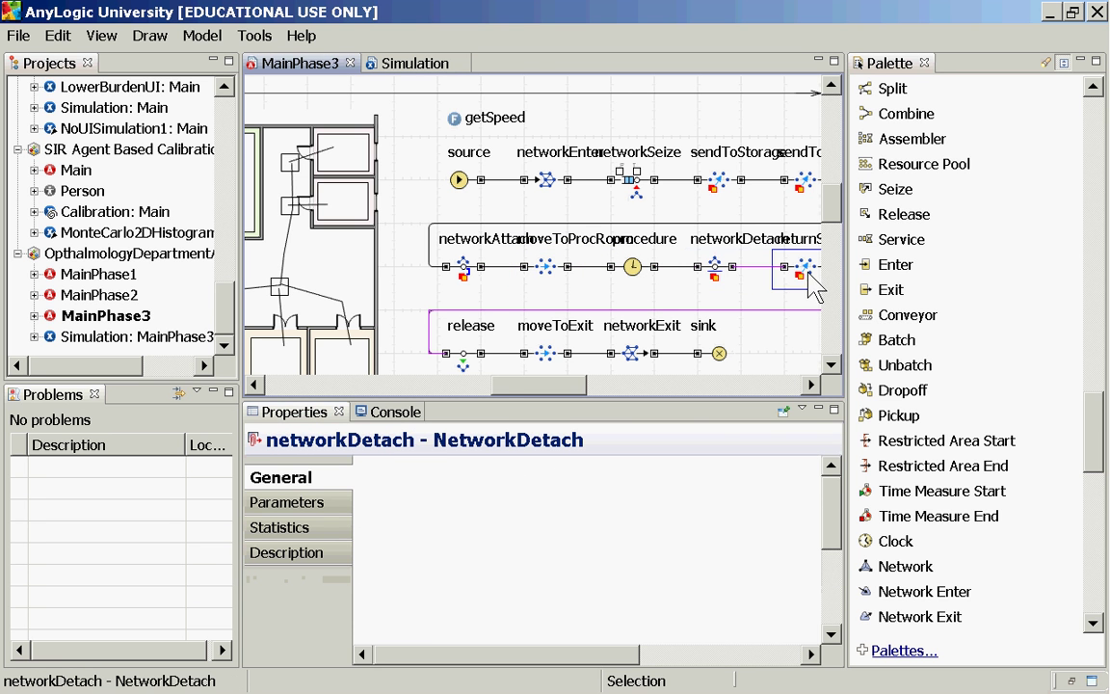
{"action": "left_click", "coordinate": [483, 360]}
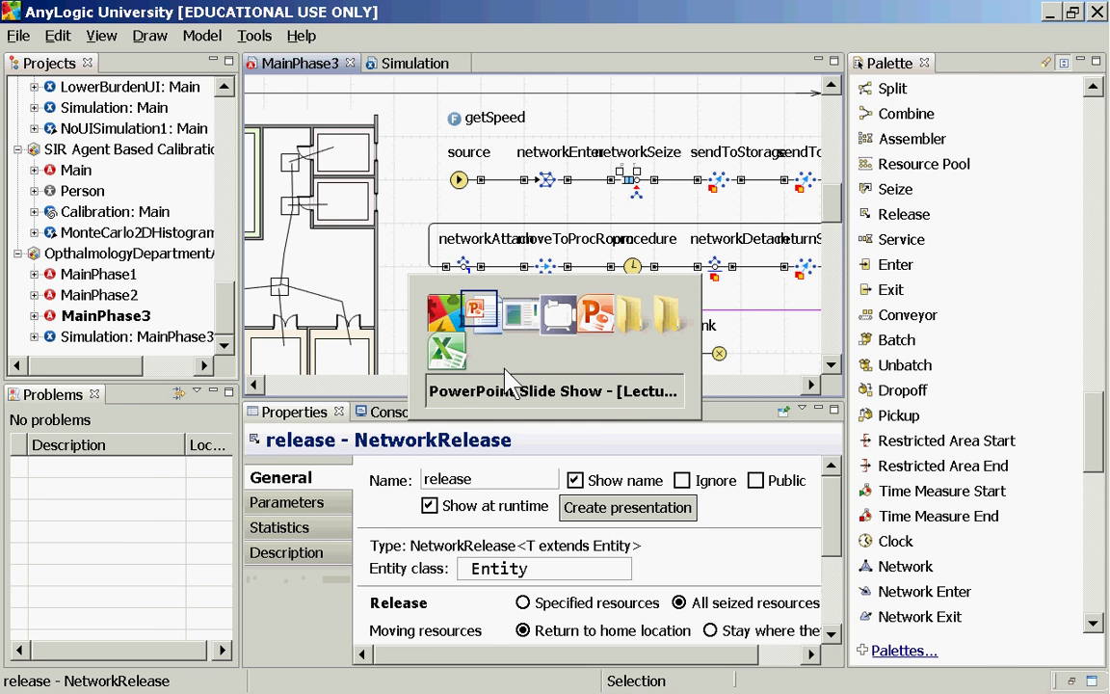
{"action": "key", "text": "alt+Tab"}
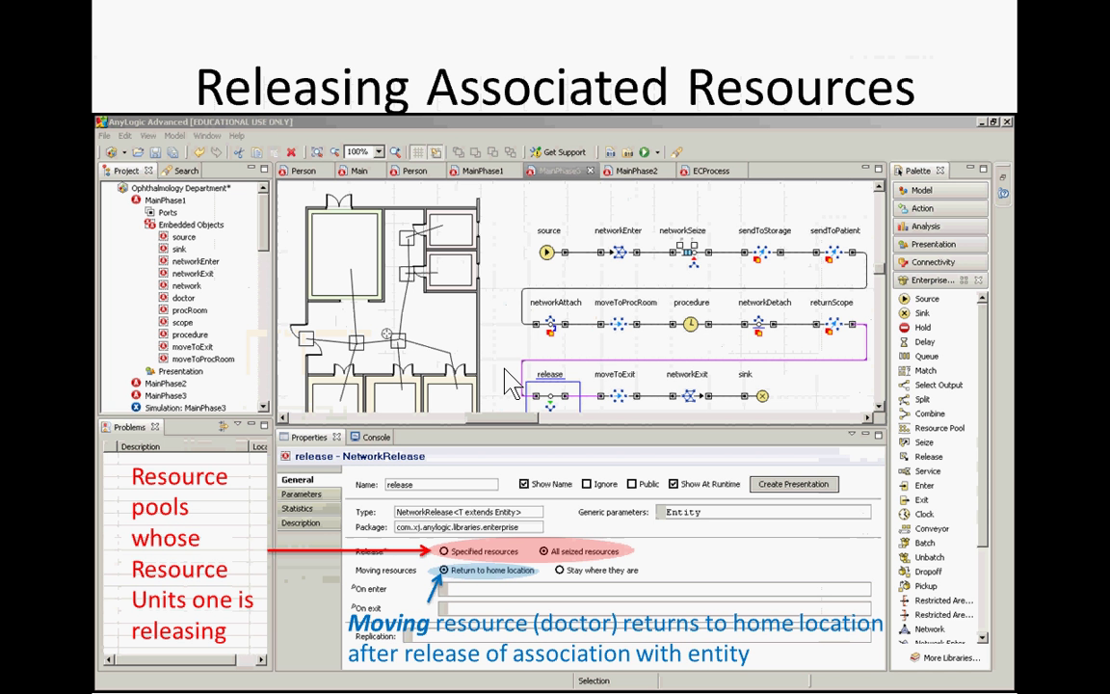
{"action": "key", "text": "alt+Tab"}
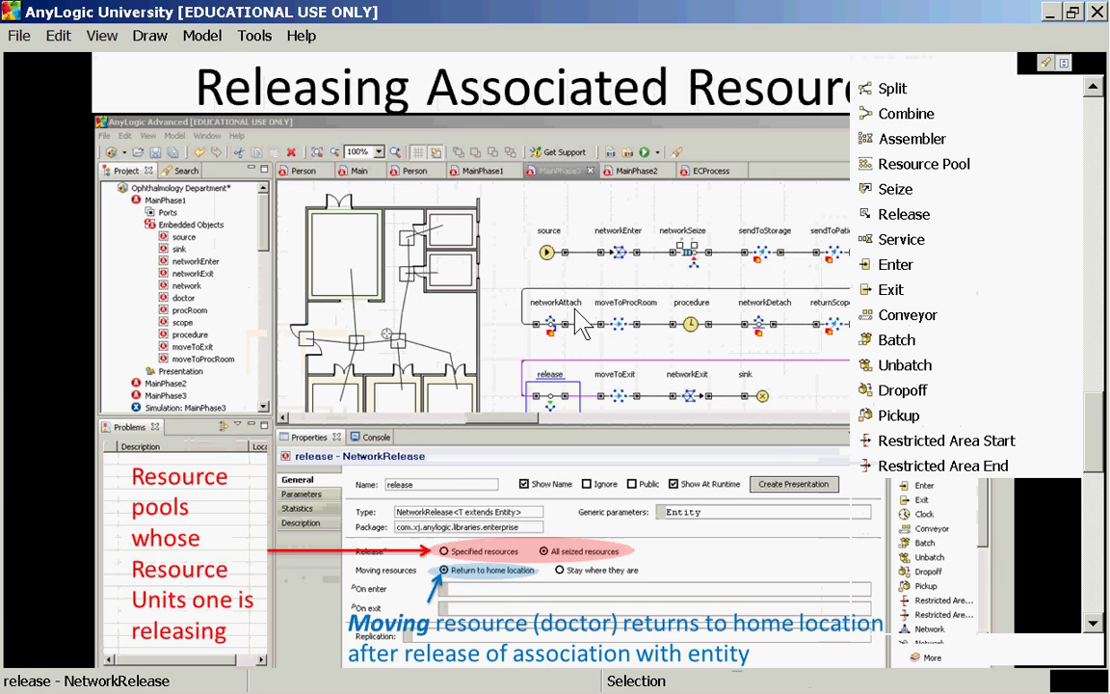
Step: Examine the home node settings of the network's doctor and scope resource pools
{"action": "scroll", "coordinate": [736, 186], "scroll_direction": "down", "scroll_amount": 2}
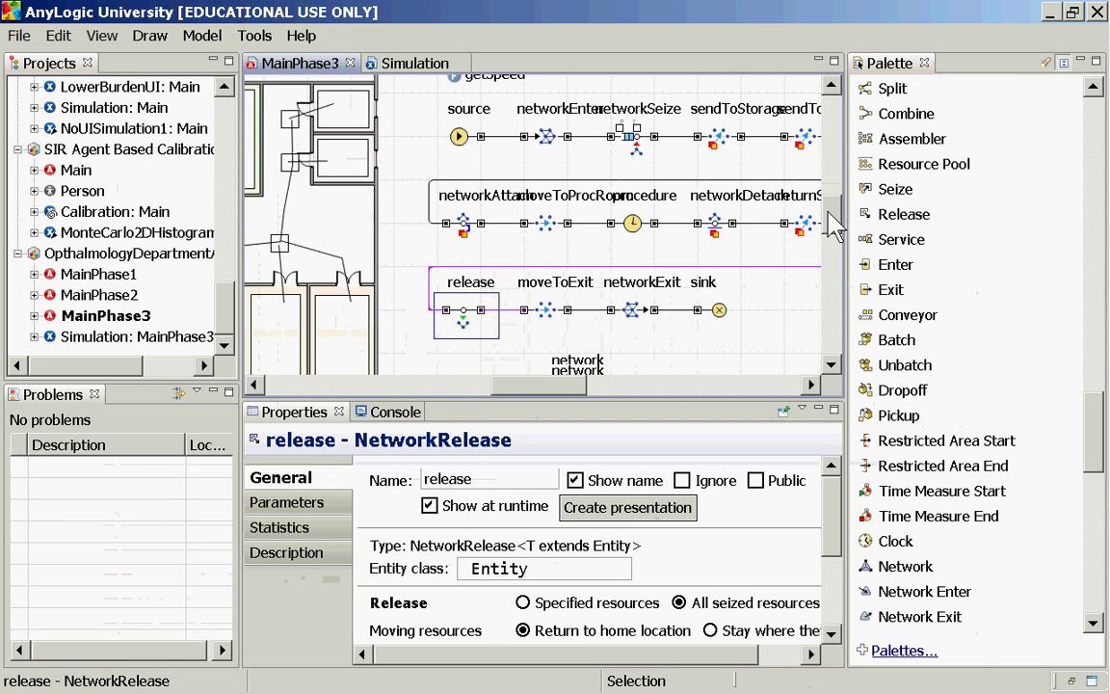
{"action": "scroll", "coordinate": [834, 227], "scroll_direction": "down", "scroll_amount": 4}
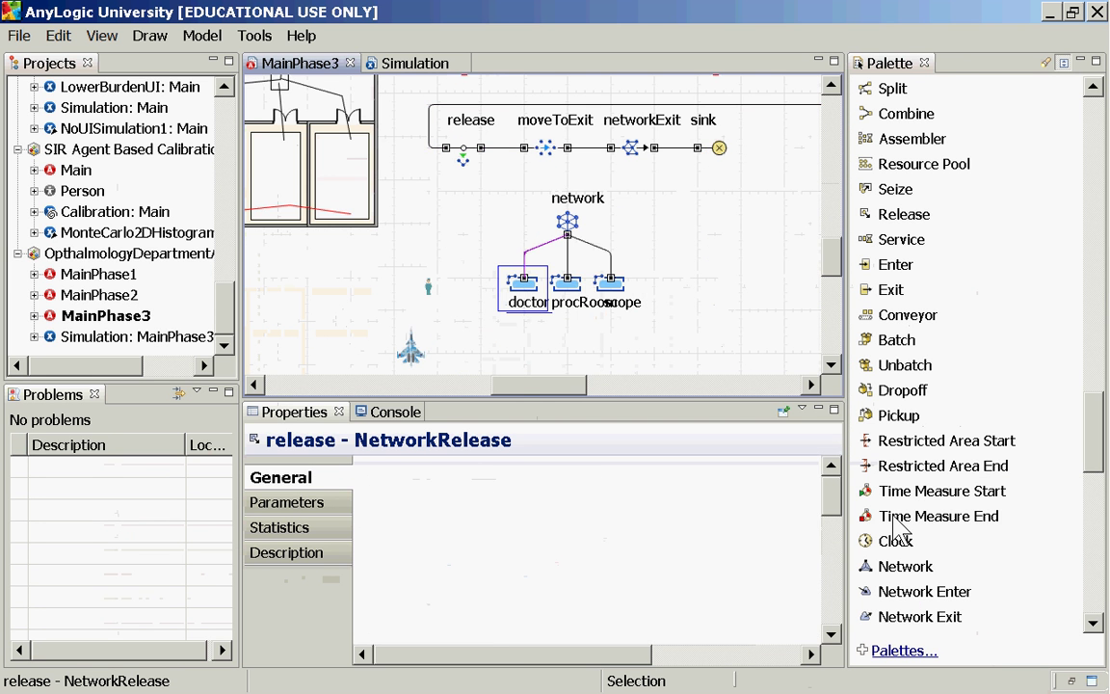
{"action": "left_click_drag", "start_coordinate": [833, 477], "coordinate": [813, 599]}
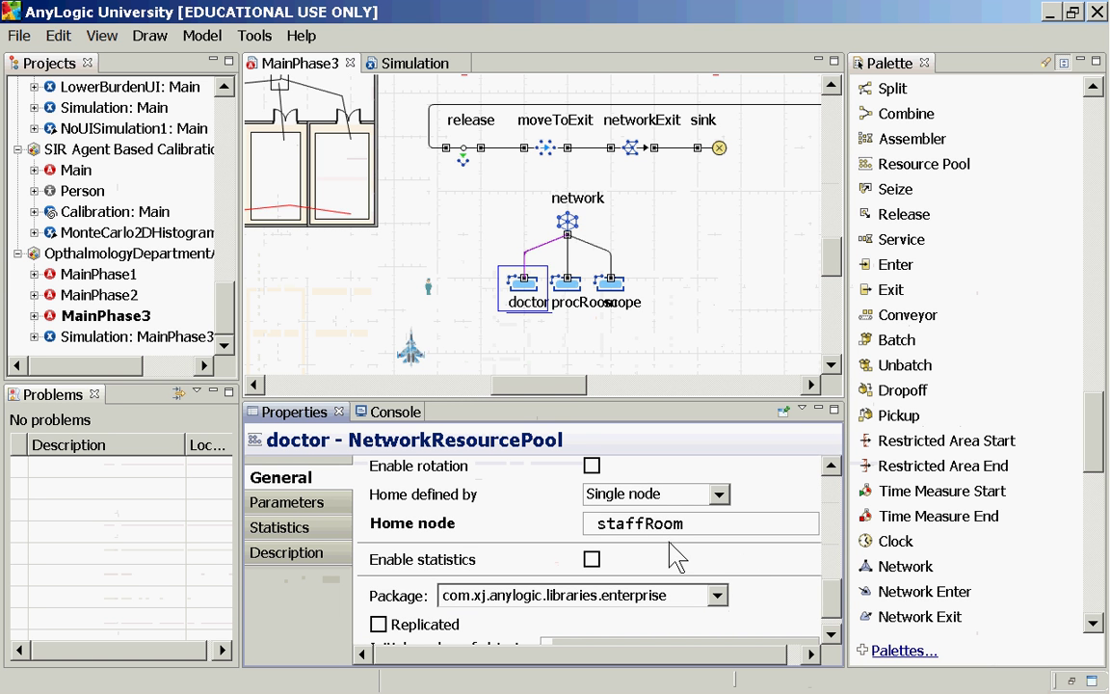
{"action": "left_click", "coordinate": [632, 306]}
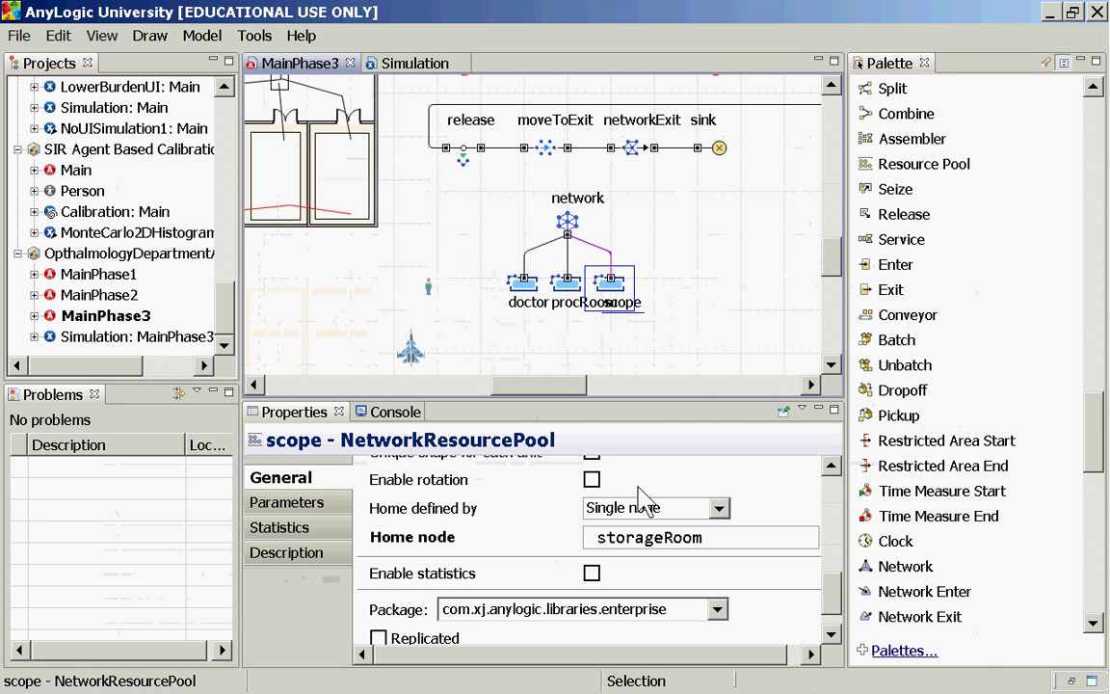
{"action": "left_click", "coordinate": [521, 281]}
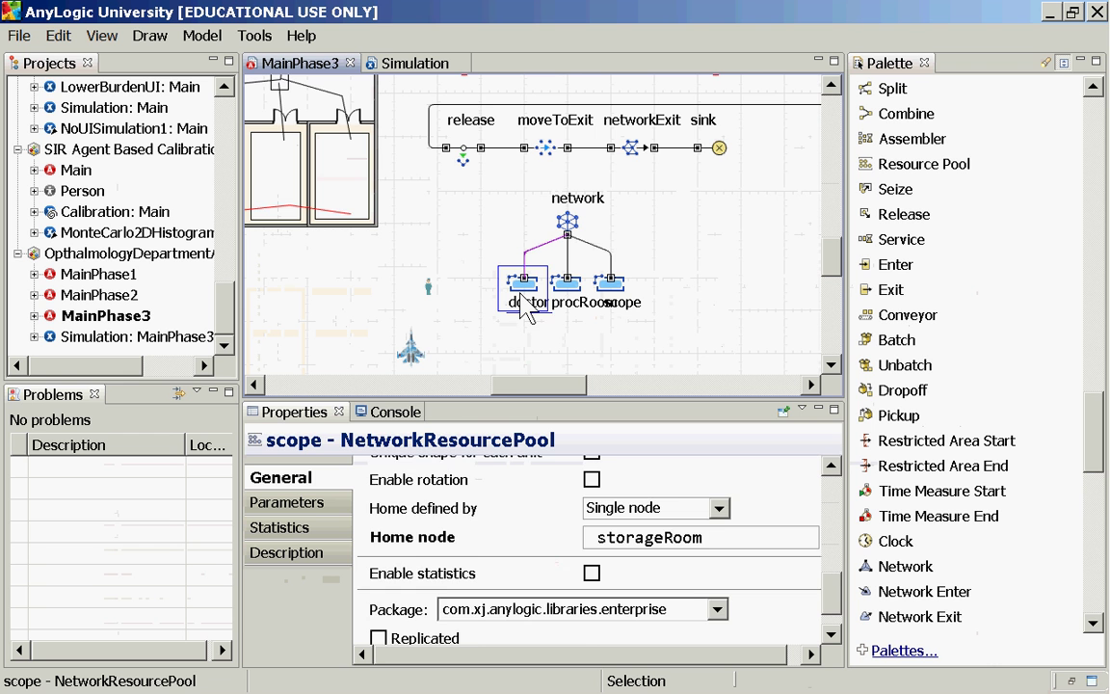
{"action": "left_click", "coordinate": [612, 299]}
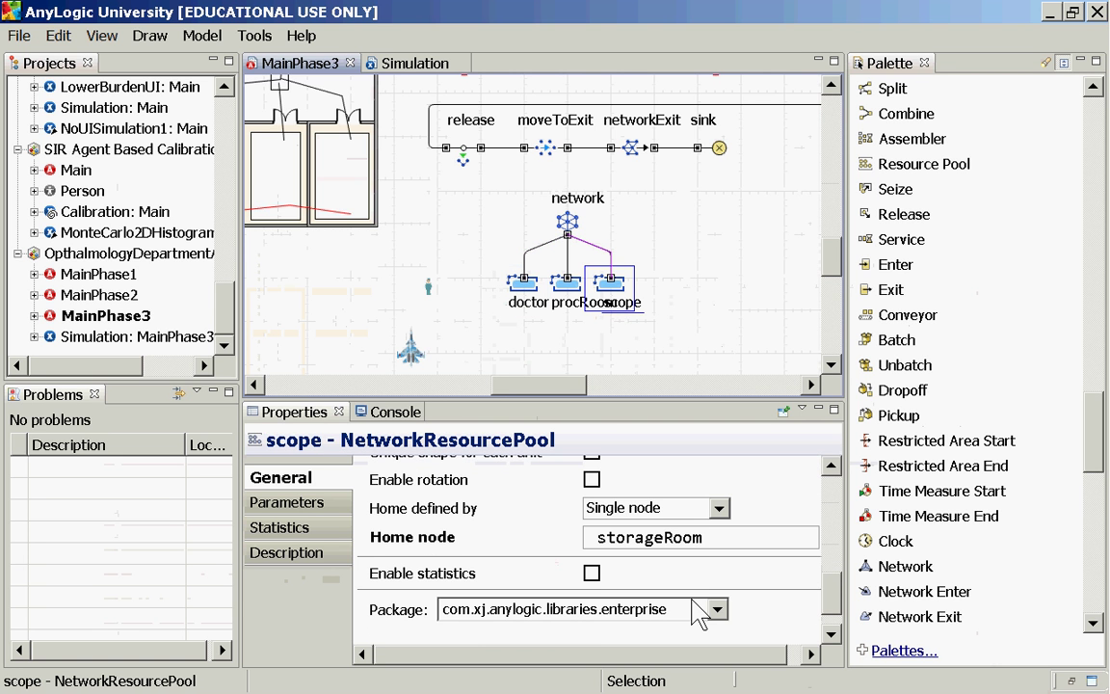
Step: Compare the home path of the procRoom resource pool with the home node of the scope pool
{"action": "left_click", "coordinate": [568, 280]}
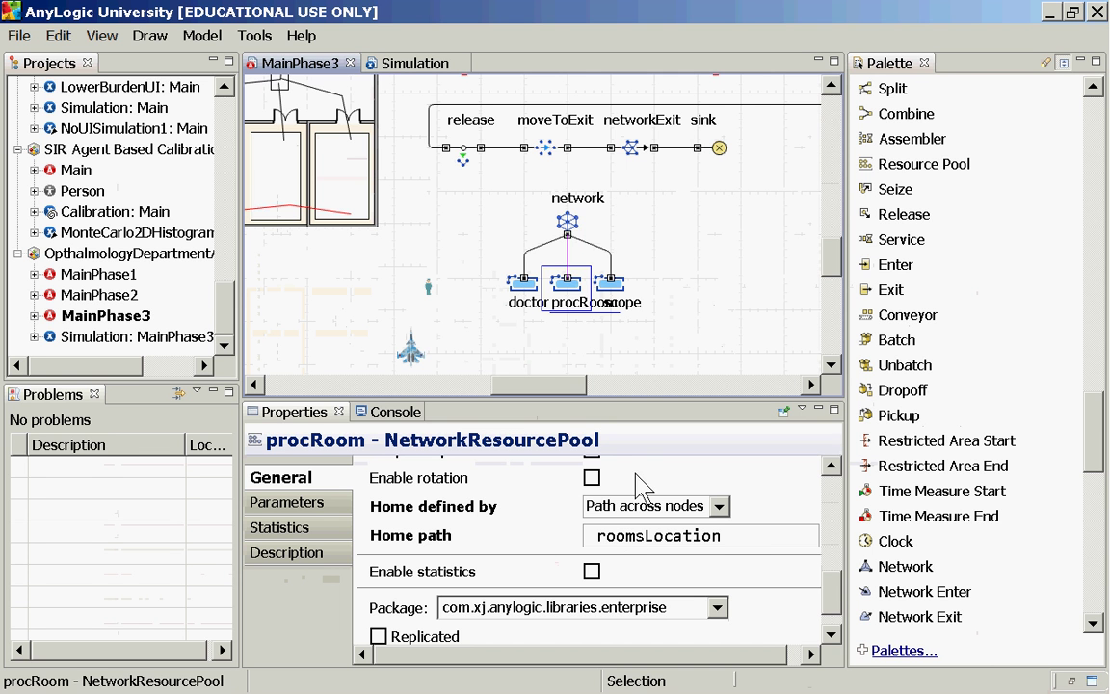
{"action": "left_click_drag", "start_coordinate": [736, 538], "coordinate": [595, 540]}
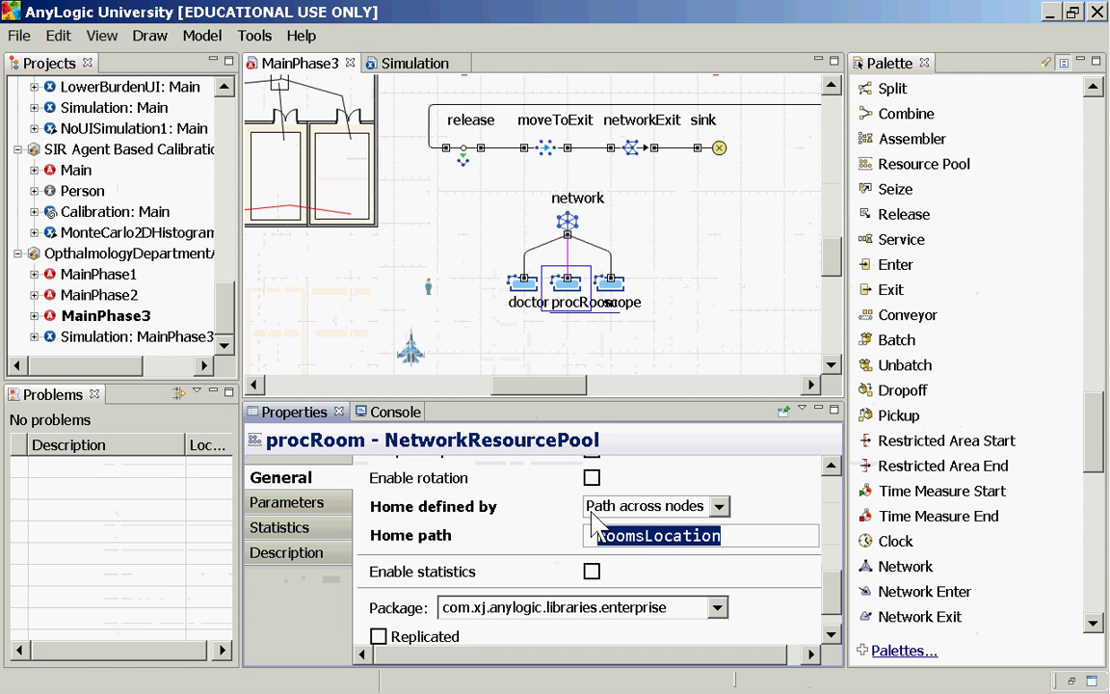
{"action": "left_click", "coordinate": [632, 305]}
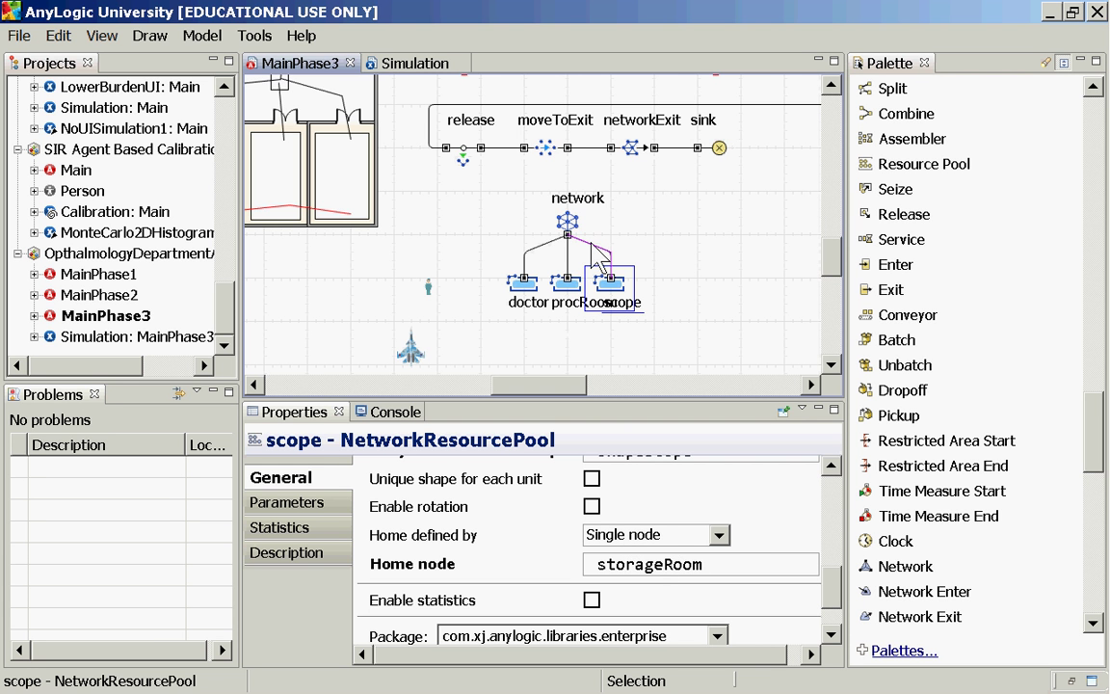
{"action": "left_click", "coordinate": [566, 281]}
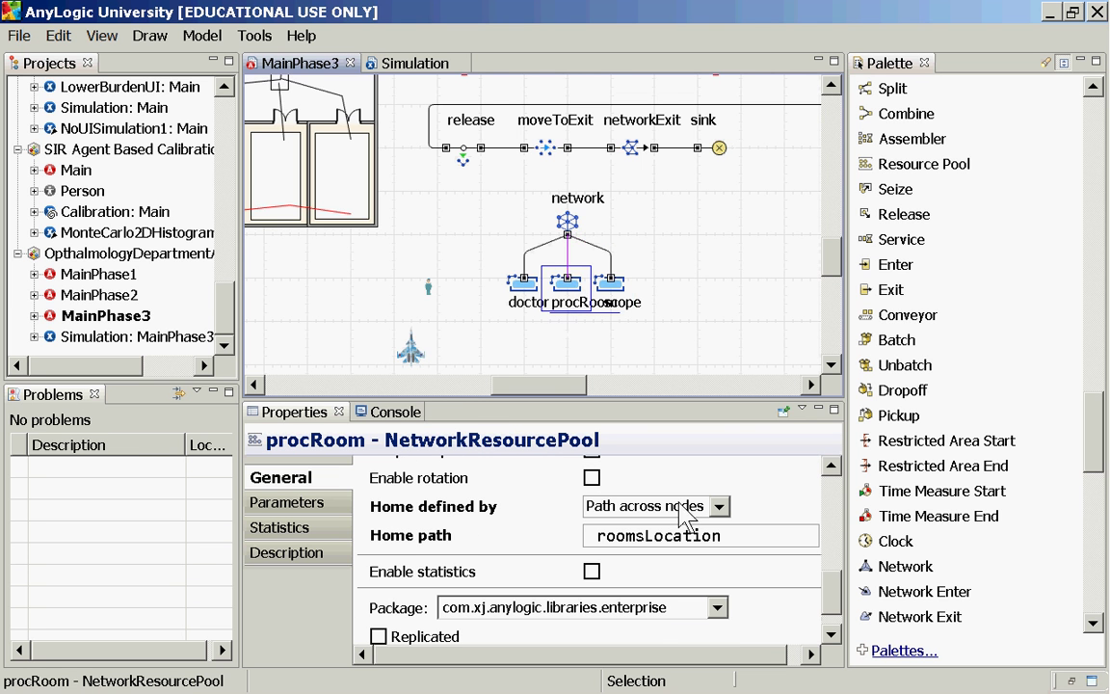
Step: Inspect the roomsLocation polyline on the floor plan and the procRoom pool's resource type, capacity and home settings
{"action": "left_click_drag", "start_coordinate": [506, 384], "coordinate": [455, 385]}
{"action": "left_click", "coordinate": [455, 212]}
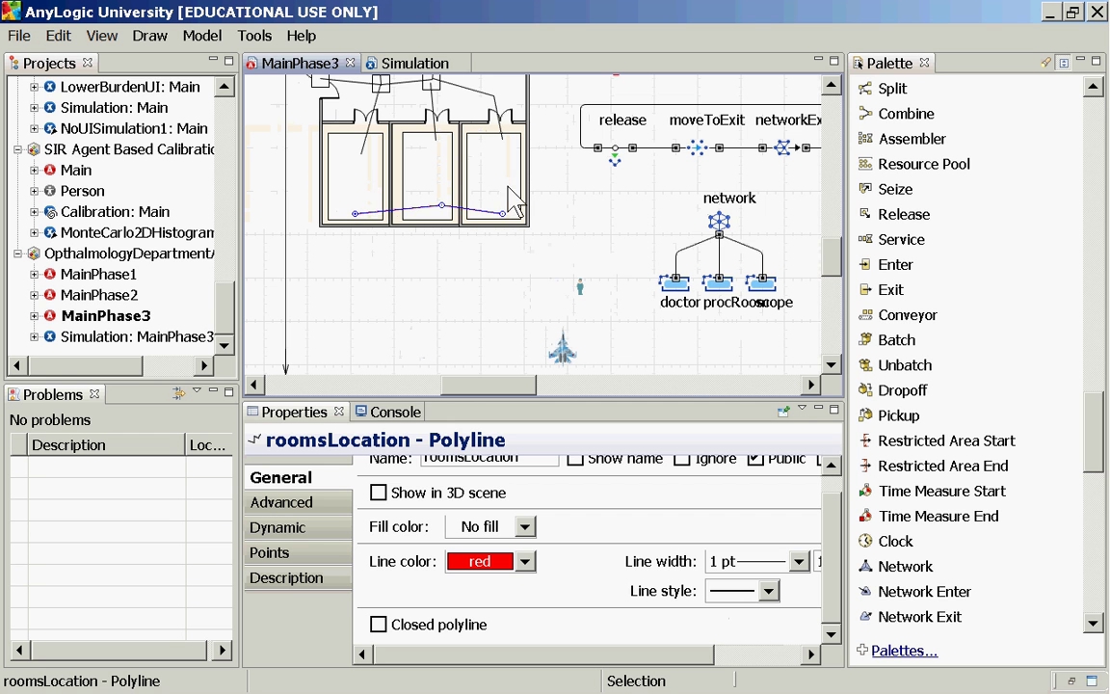
{"action": "left_click", "coordinate": [729, 302]}
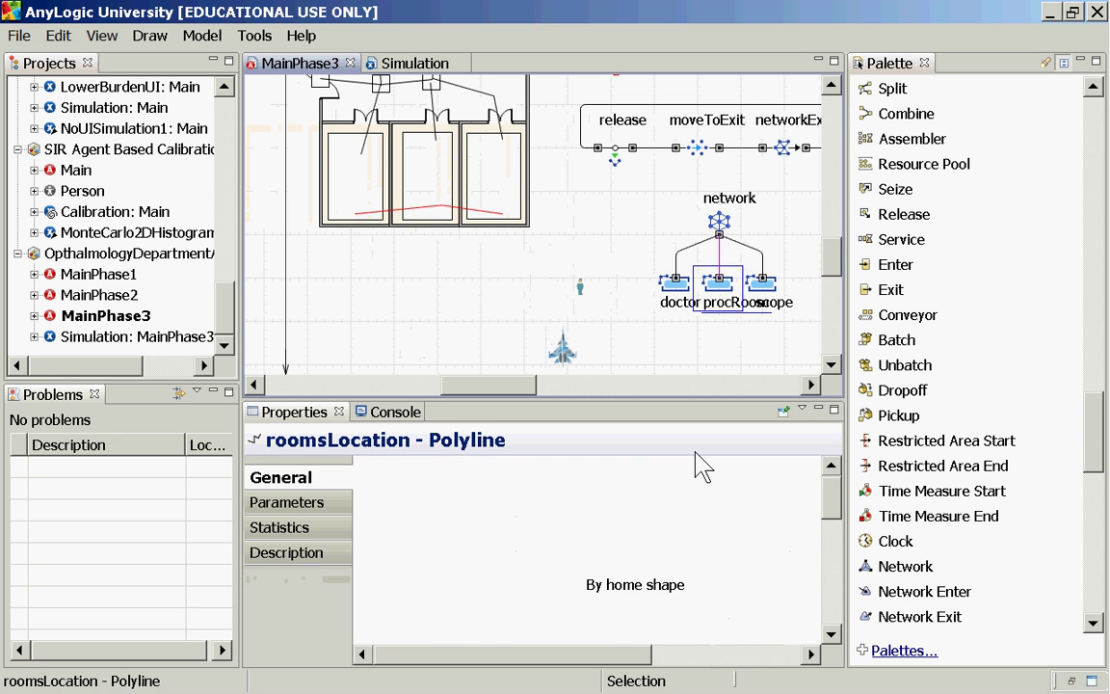
{"action": "mouse_move", "coordinate": [832, 501]}
{"action": "left_mouse_down"}
{"action": "mouse_move", "coordinate": [828, 622]}
{"action": "mouse_move", "coordinate": [828, 486]}
{"action": "mouse_move", "coordinate": [827, 520]}
{"action": "left_mouse_up"}
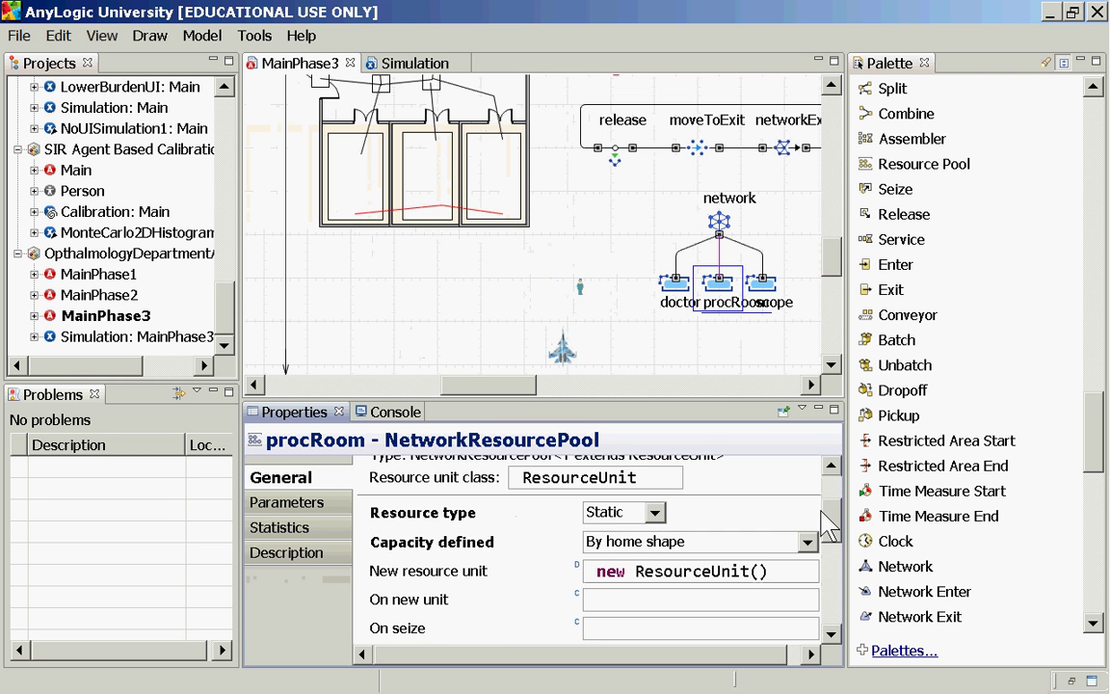
{"action": "scroll", "coordinate": [827, 520], "scroll_direction": "down", "scroll_amount": 1}
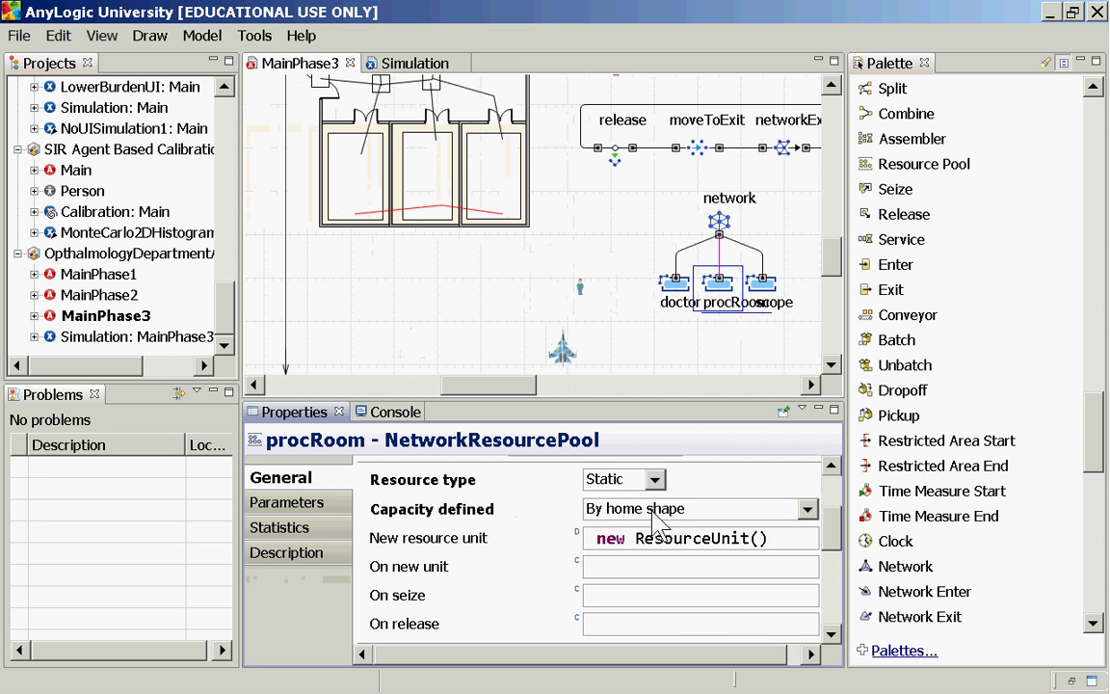
{"action": "left_click_drag", "start_coordinate": [835, 537], "coordinate": [818, 589]}
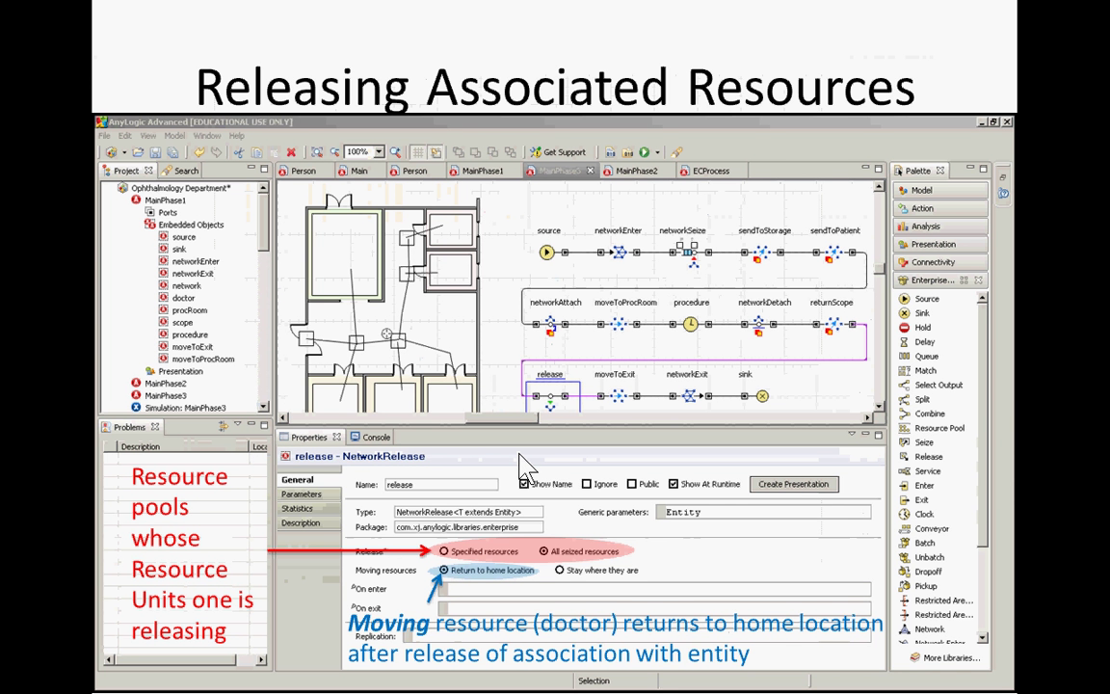
Step: Go through the lecture slides from visual depiction to the associated presentation group, glancing back at the AnyLogic floor plan in between
{"action": "left_click", "coordinate": [521, 469]}
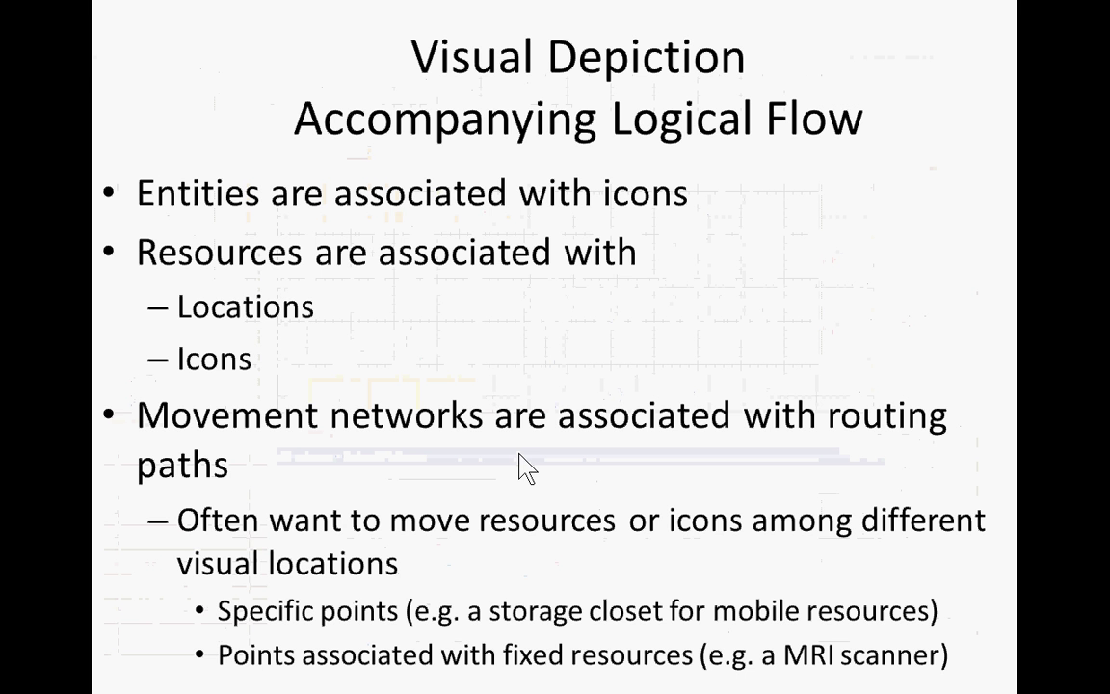
{"action": "key", "text": "alt+Tab"}
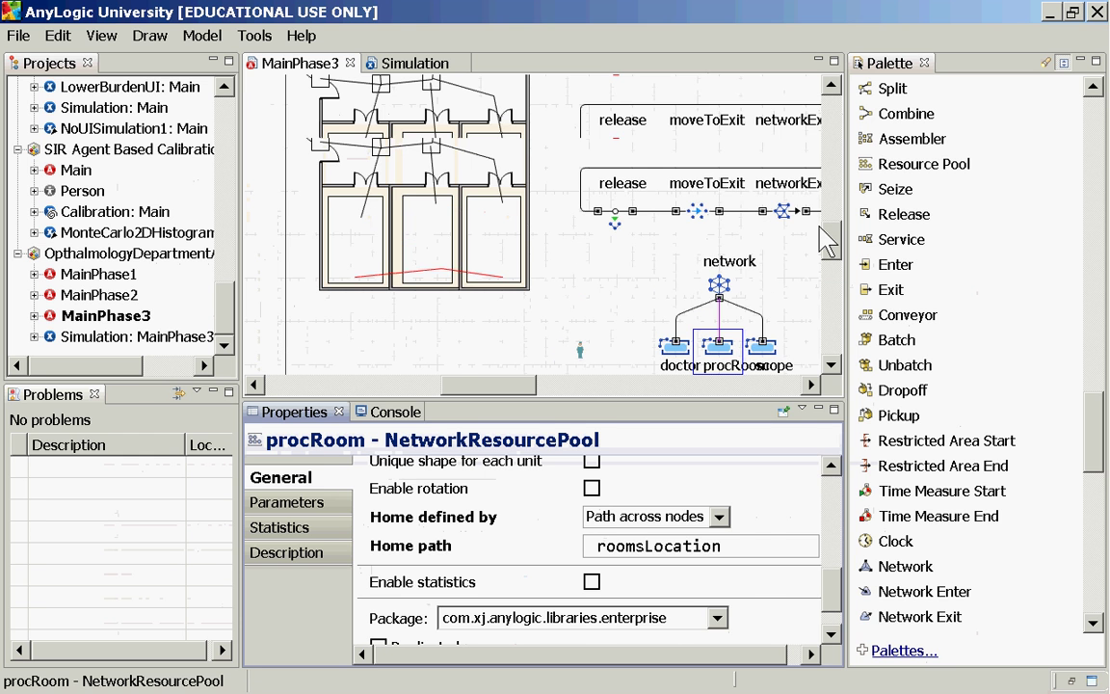
{"action": "scroll", "coordinate": [827, 243], "scroll_direction": "up", "scroll_amount": 3}
{"action": "key", "text": "alt+Tab"}
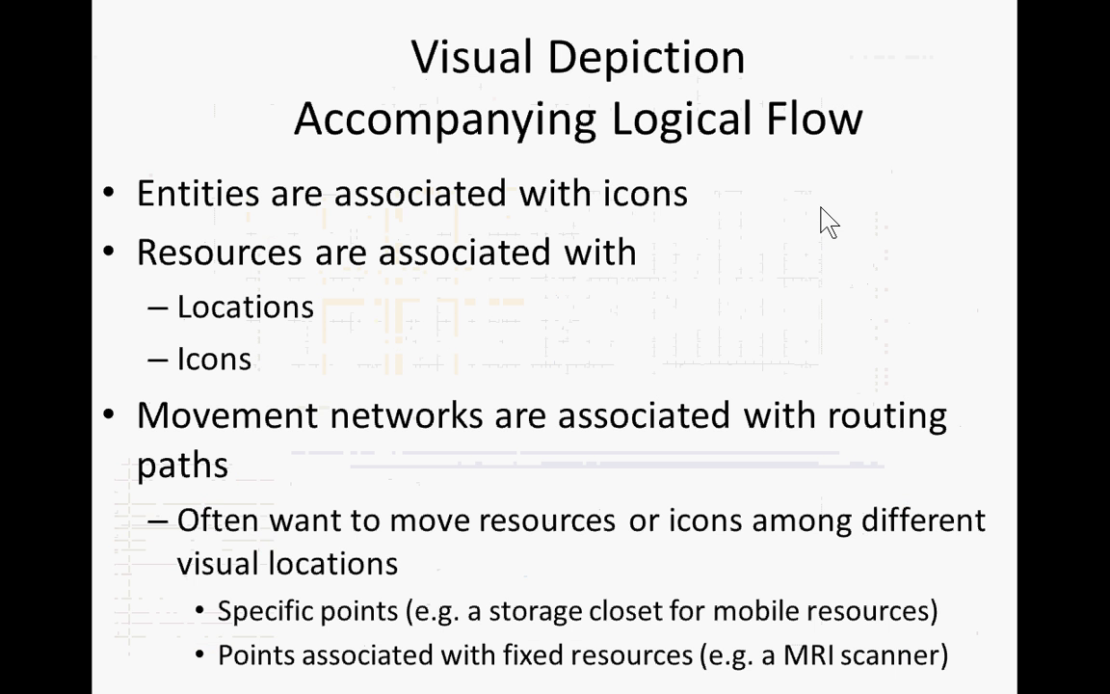
{"action": "key", "text": "Right"}
{"action": "key", "text": "Right"}
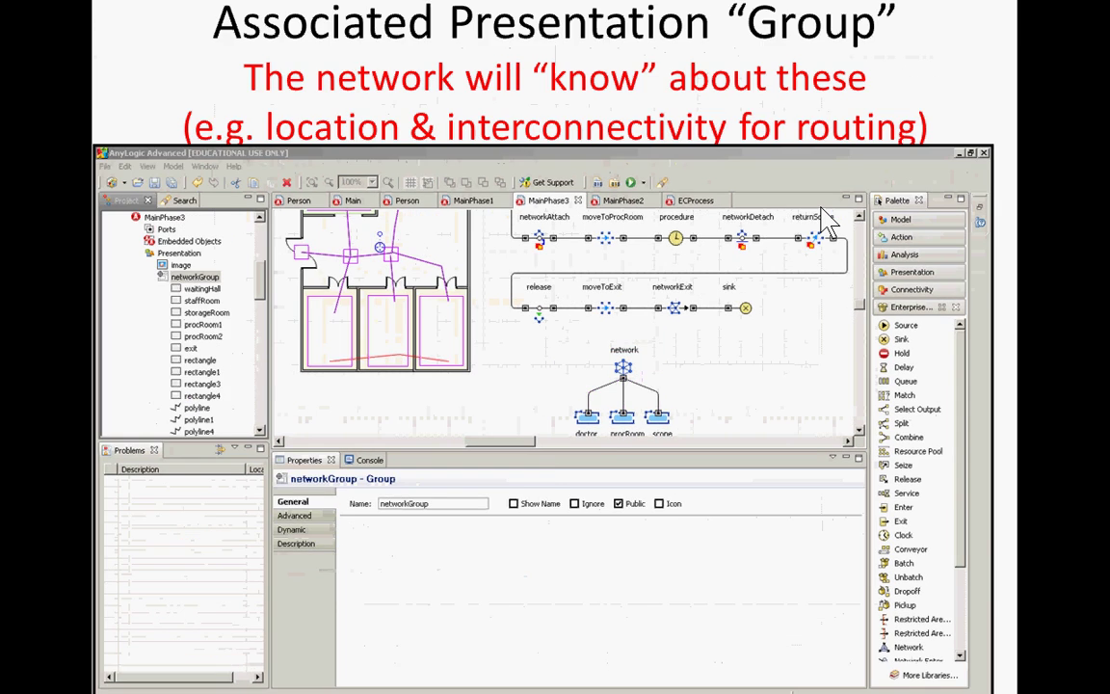
Step: Return to AnyLogic and examine the entity animation shape expression of the source block
{"action": "key", "text": "alt+Tab"}
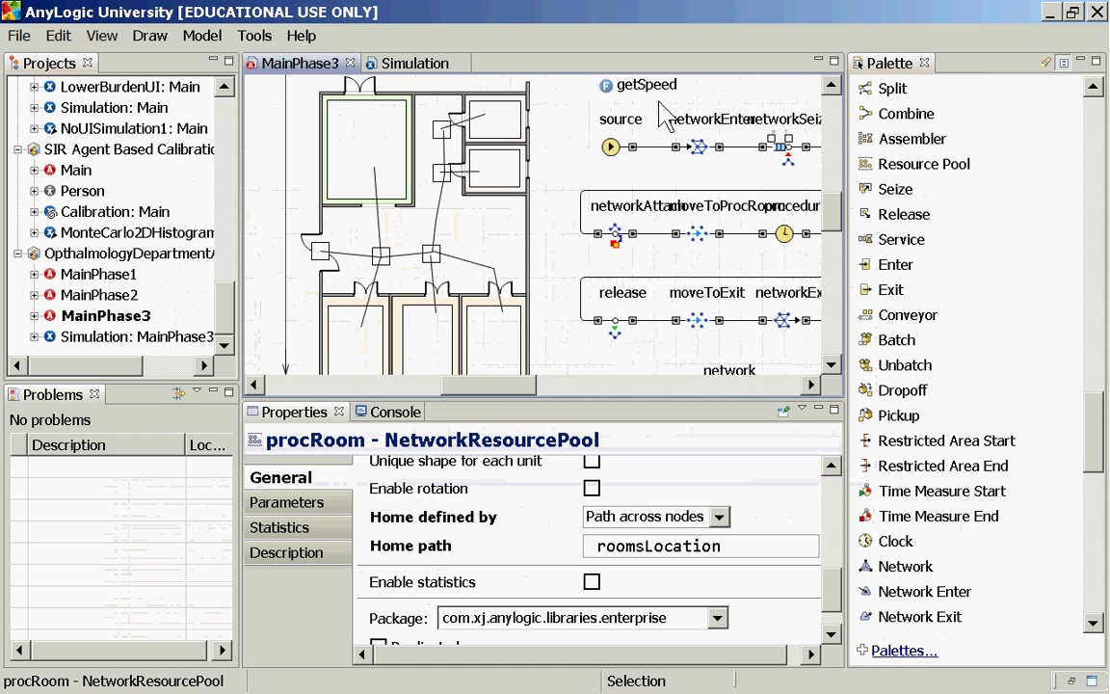
{"action": "left_click", "coordinate": [610, 147]}
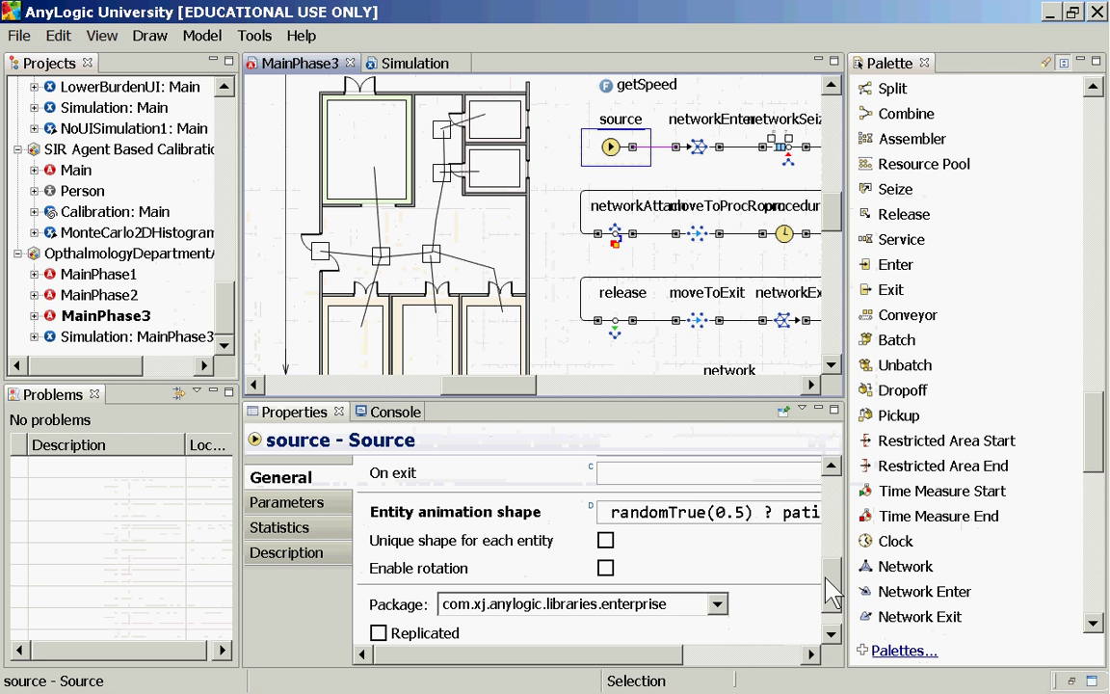
{"action": "left_click_drag", "start_coordinate": [831, 593], "coordinate": [835, 585]}
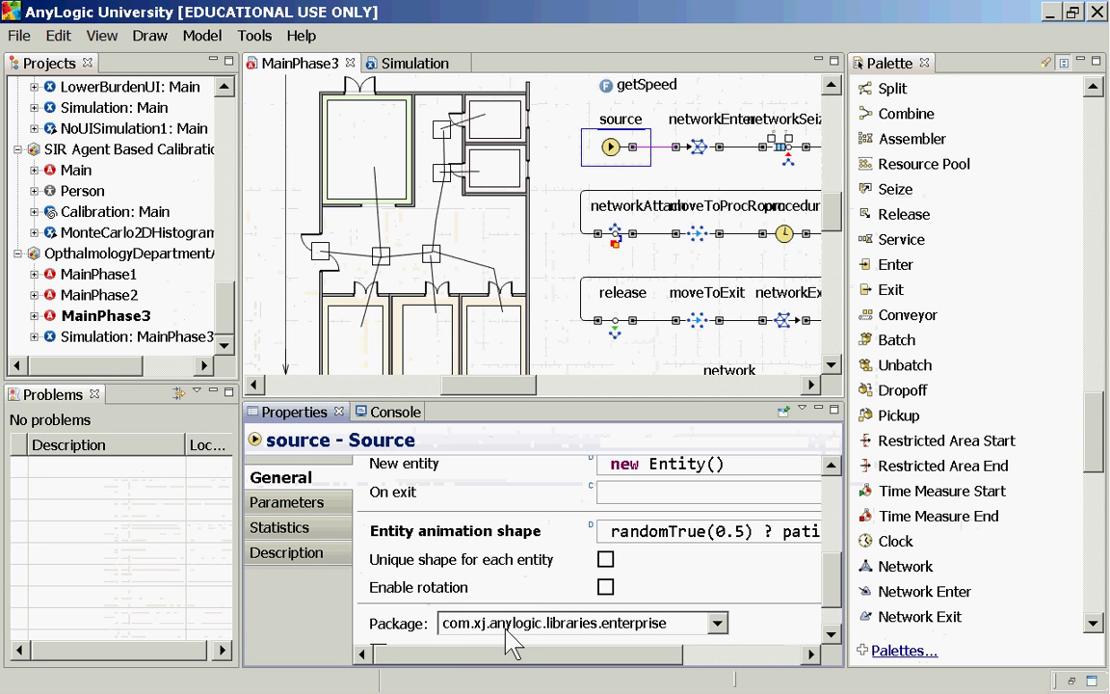
{"action": "left_click_drag", "start_coordinate": [516, 670], "coordinate": [694, 684]}
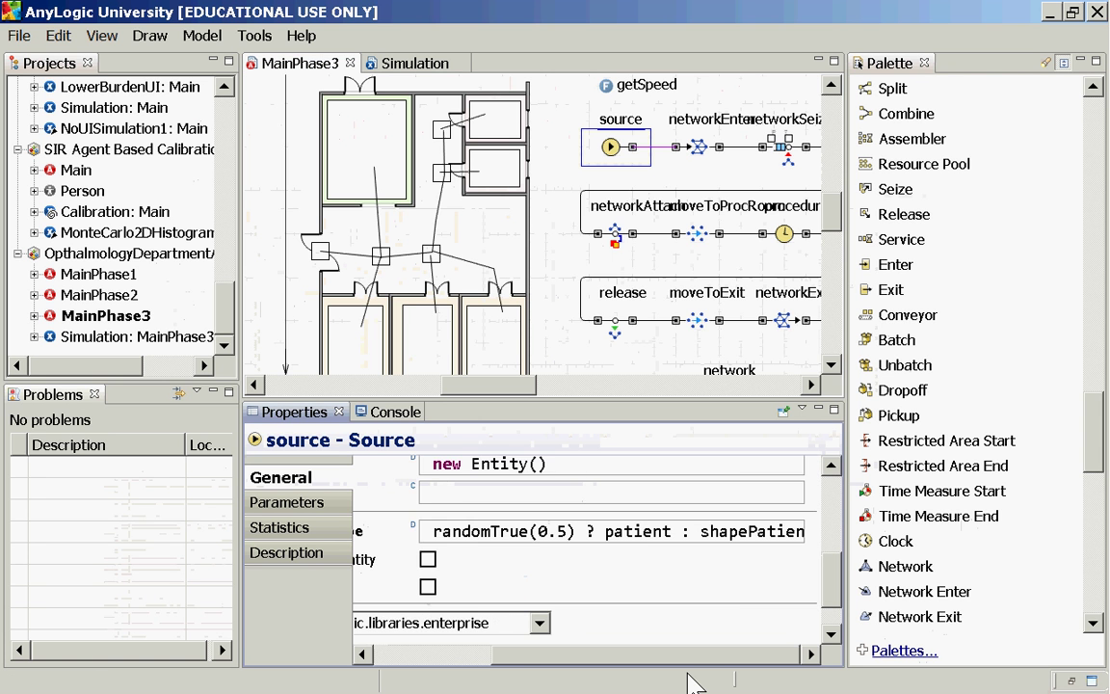
Step: Examine the patient and shapePatient alternatives in the source block's entity animation shape expression
{"action": "left_click", "coordinate": [648, 535]}
{"action": "double_click", "coordinate": [613, 551]}
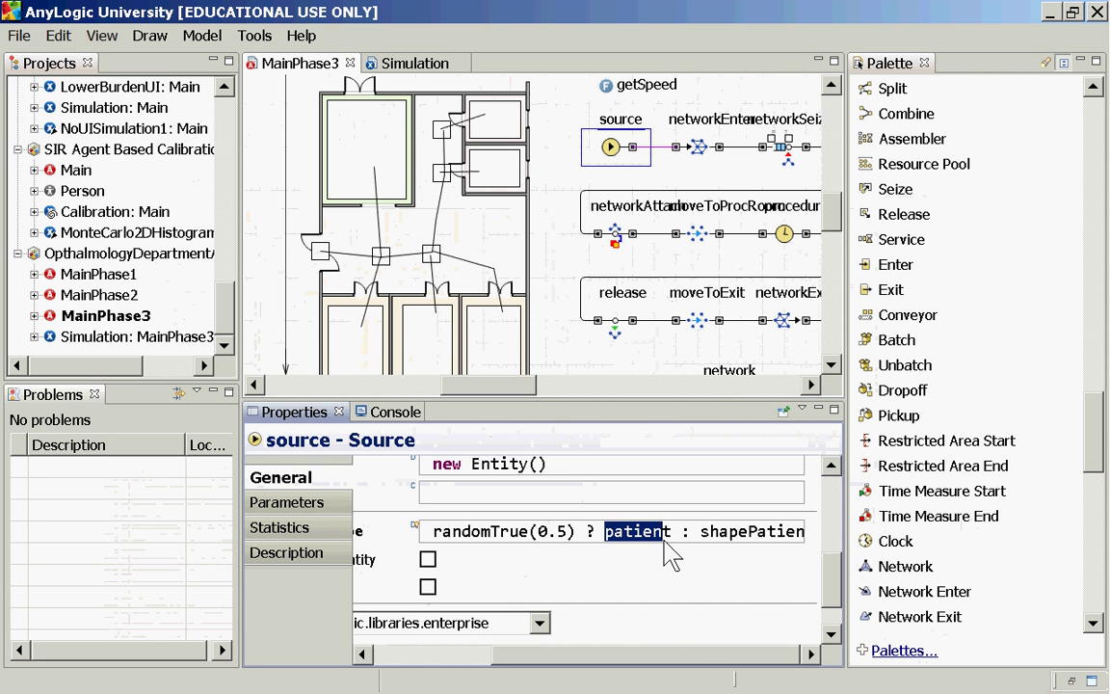
{"action": "double_click", "coordinate": [734, 540]}
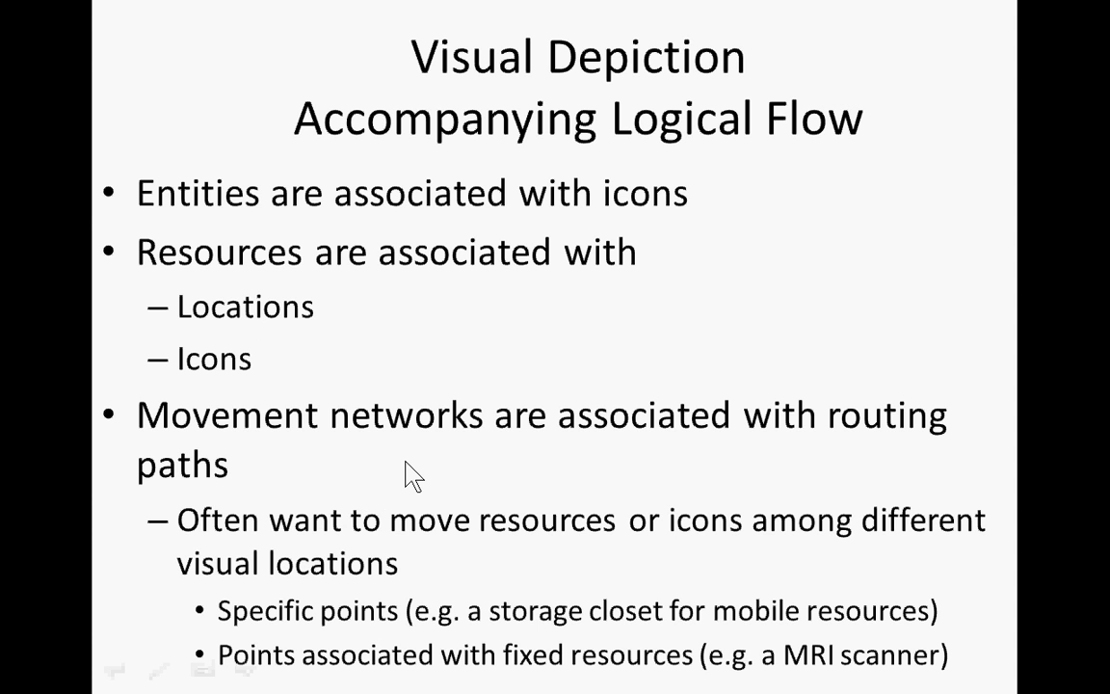
Step: Switch to the lecture slides and advance from visual depiction through the association of network with paths to the associated presentation group
{"action": "key", "text": "alt+Tab"}
{"action": "left_click", "coordinate": [395, 472]}
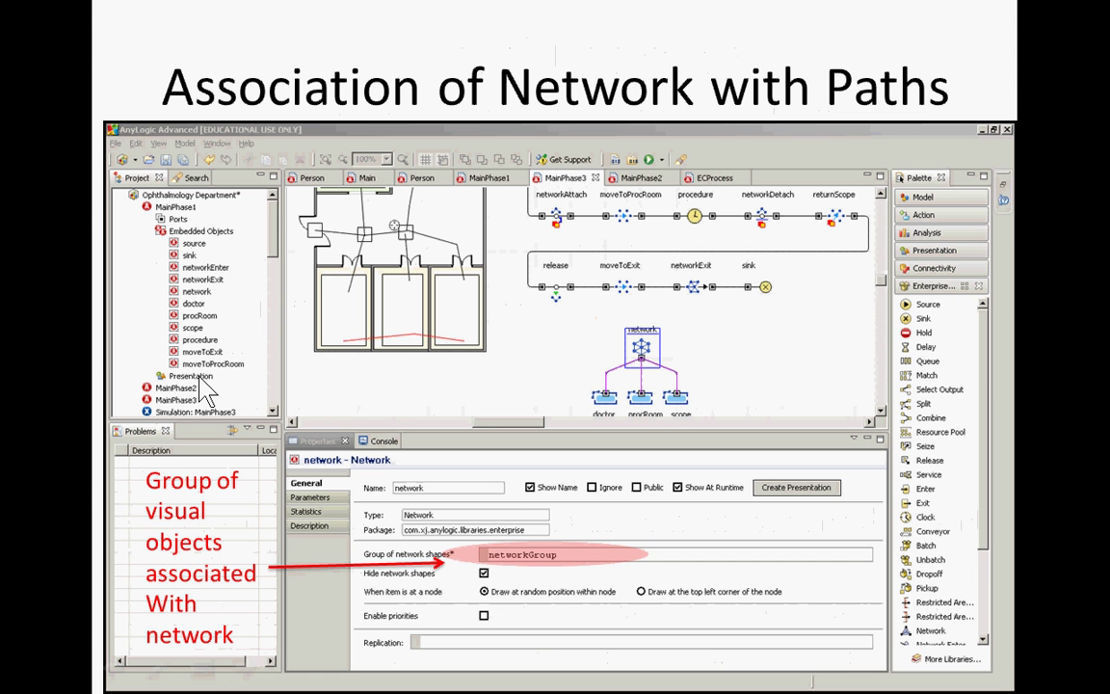
{"action": "left_click", "coordinate": [164, 396]}
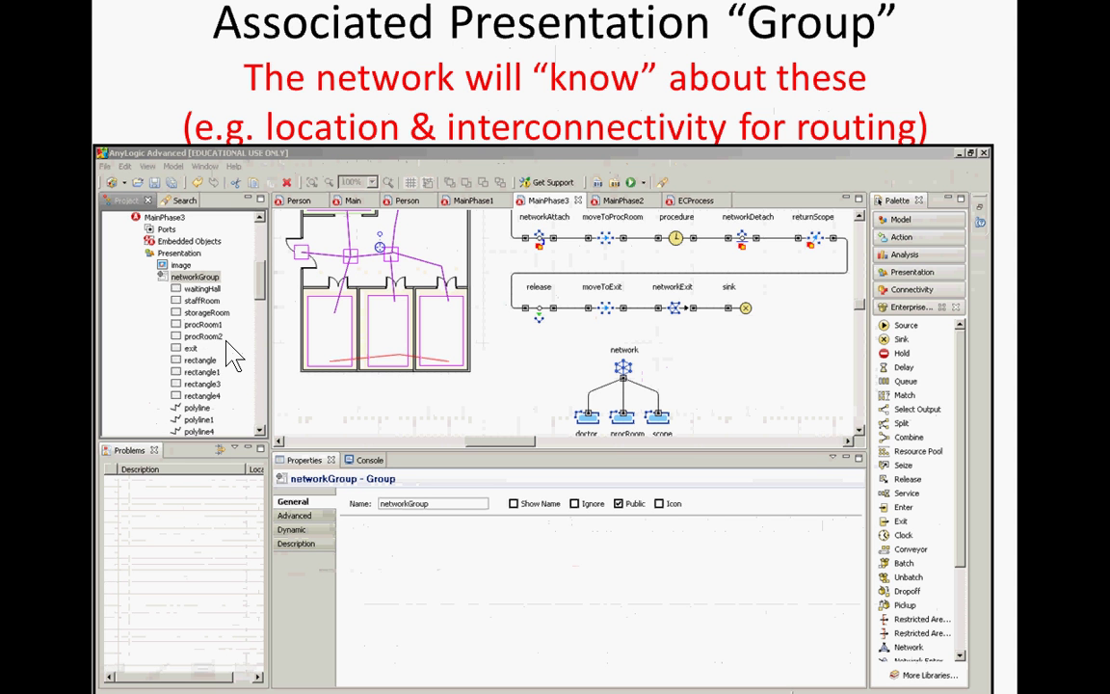
Step: Glance back at the source block in AnyLogic and review the slides from presentation of entity to the movement network's polygons and rectangles
{"action": "key", "text": "alt+Tab"}
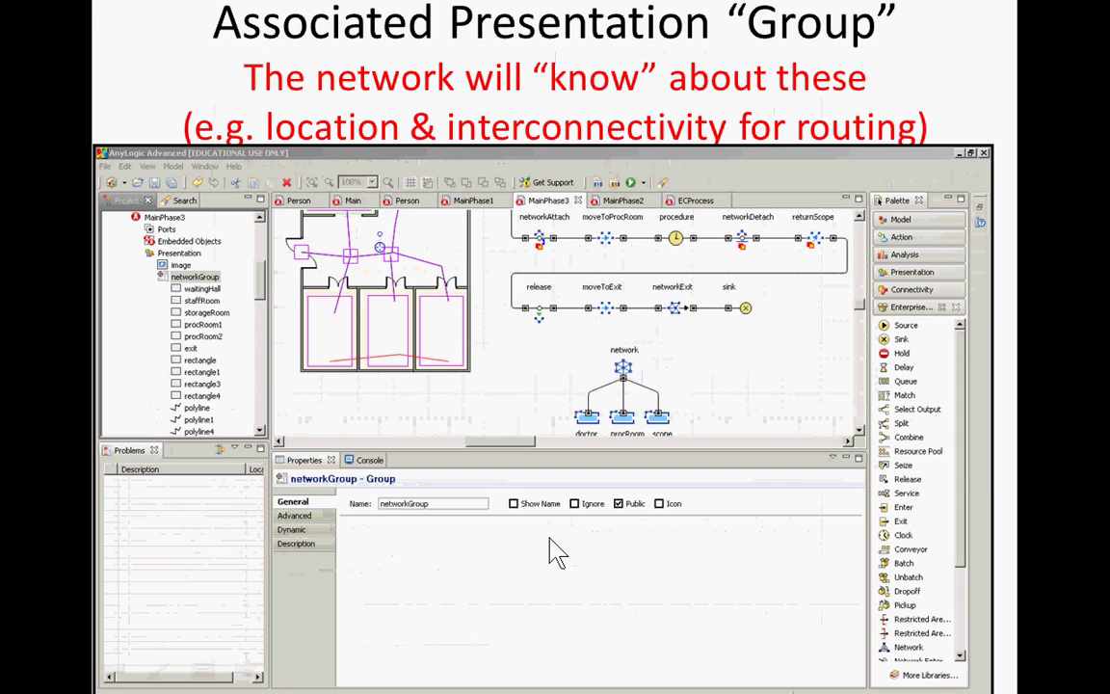
{"action": "key", "text": "alt+Tab"}
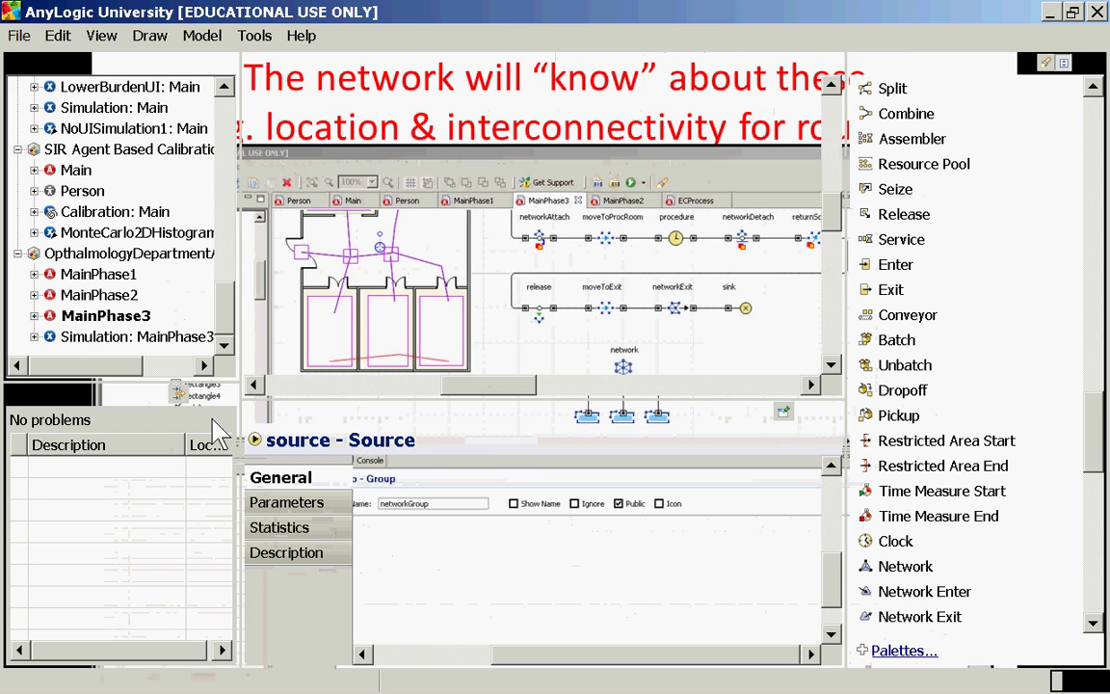
{"action": "key", "text": "alt+Tab"}
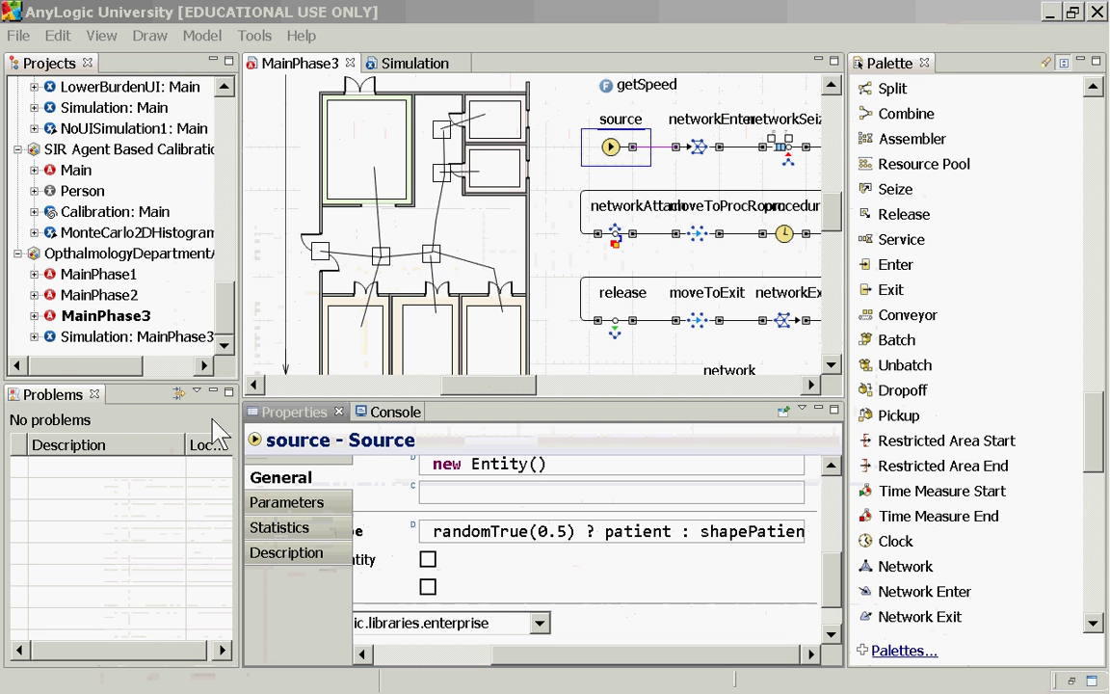
{"action": "key", "text": "alt+Tab"}
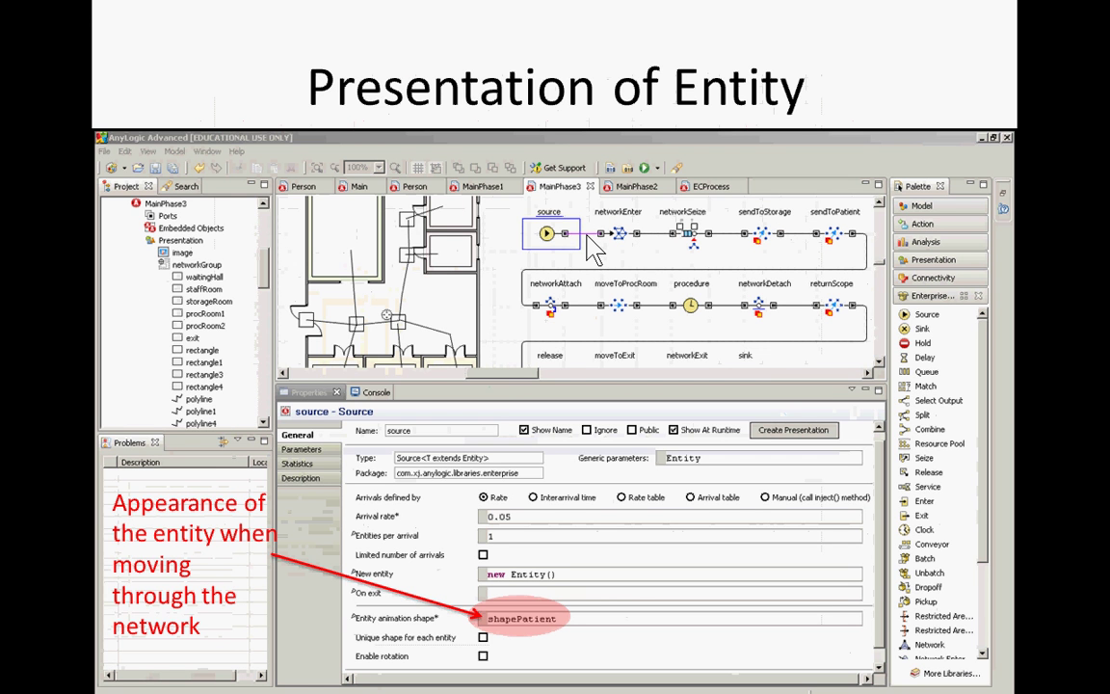
{"action": "left_click", "coordinate": [528, 615]}
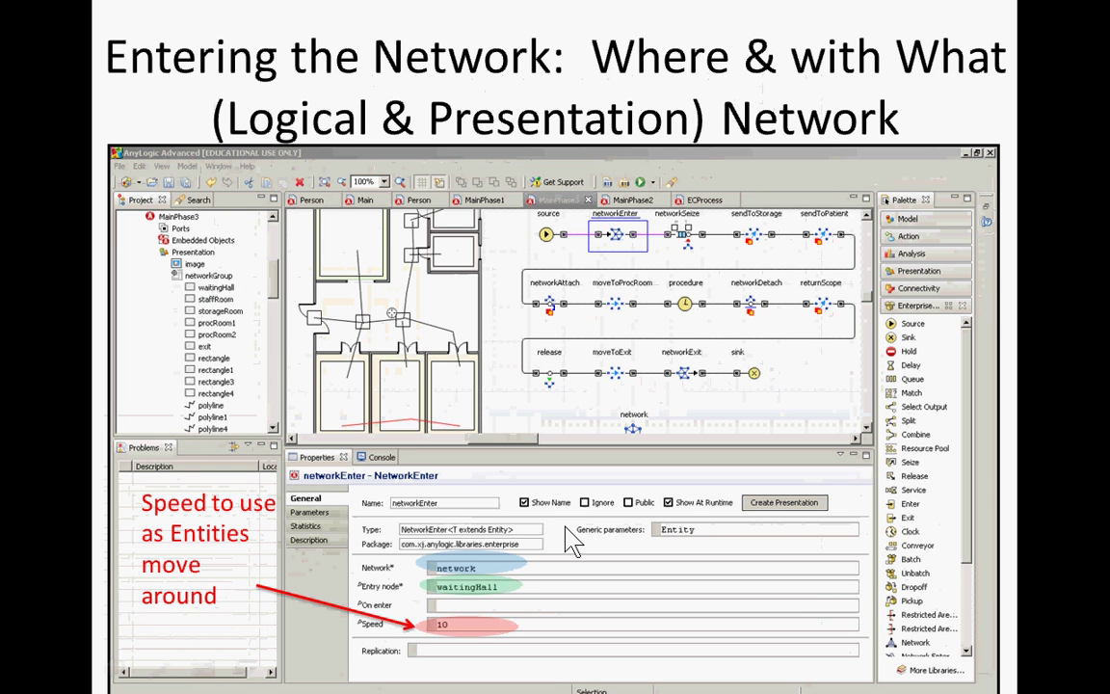
{"action": "left_click", "coordinate": [490, 579]}
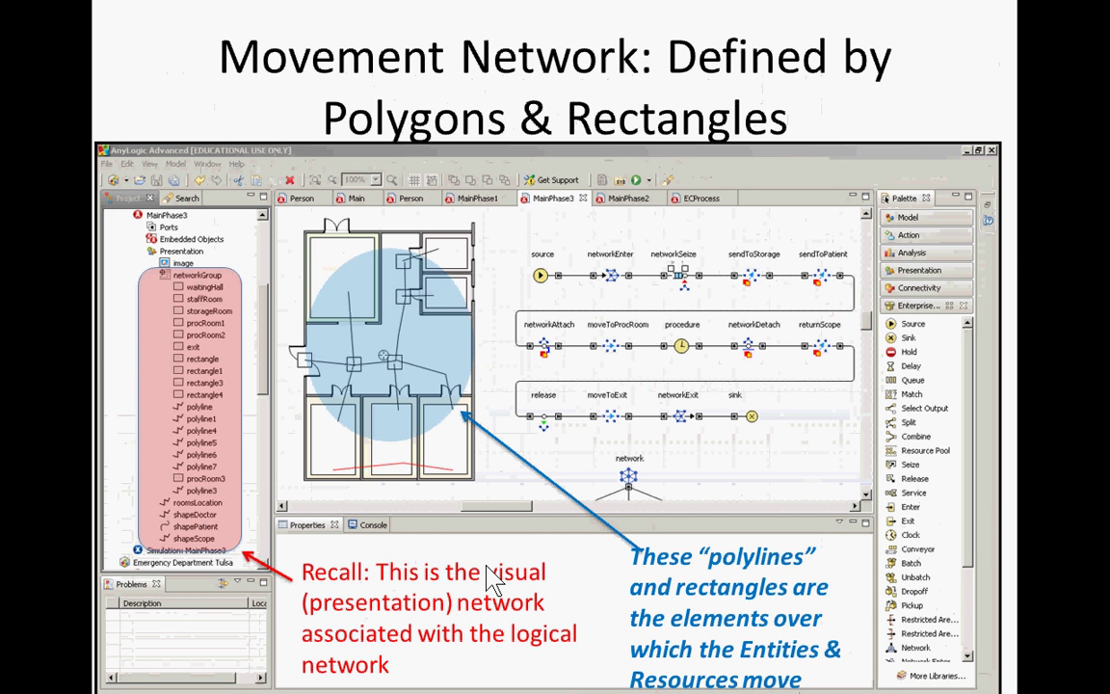